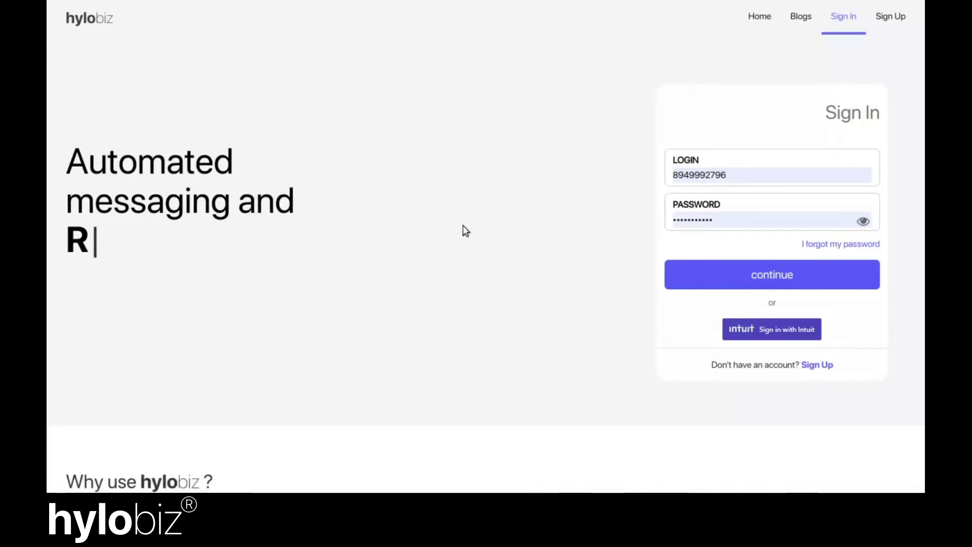
# Submit the filled-in sign-in form to log in to hylobiz
pyautogui.click(672, 284)
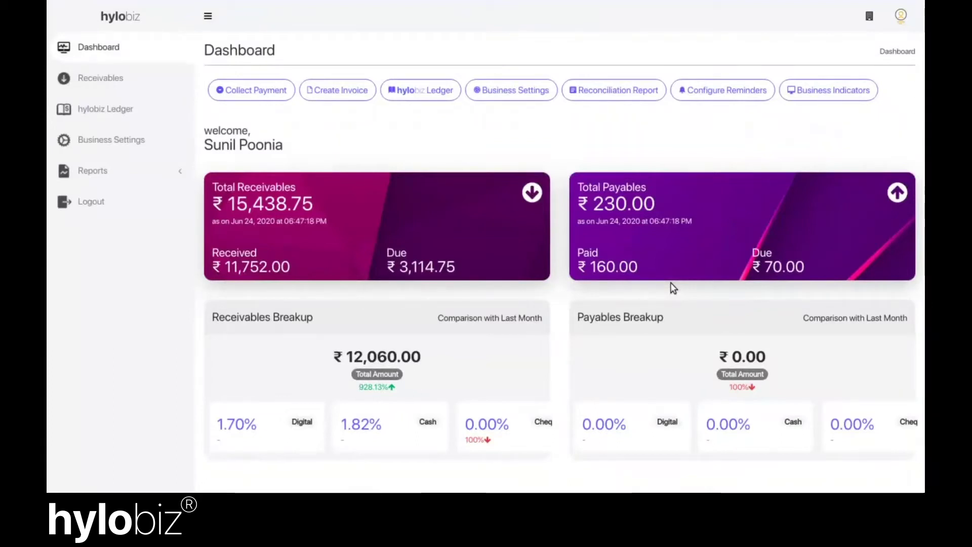
# Review the ₹3,114.75 due amount, the ₹12,060.00 Receivables Breakup and its 928.13% monthly change
pyautogui.scroll(-1, 344, 221)
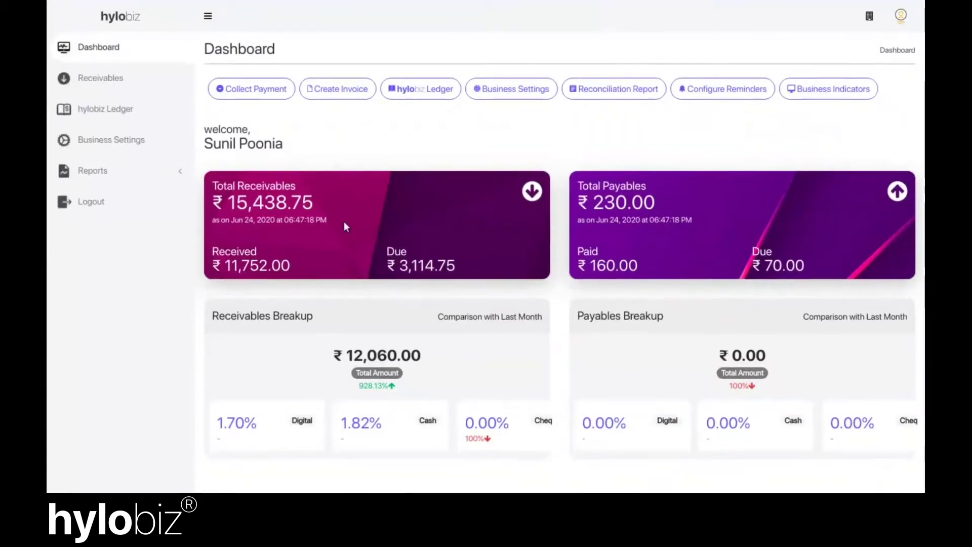
pyautogui.scroll(-1, 346, 226)
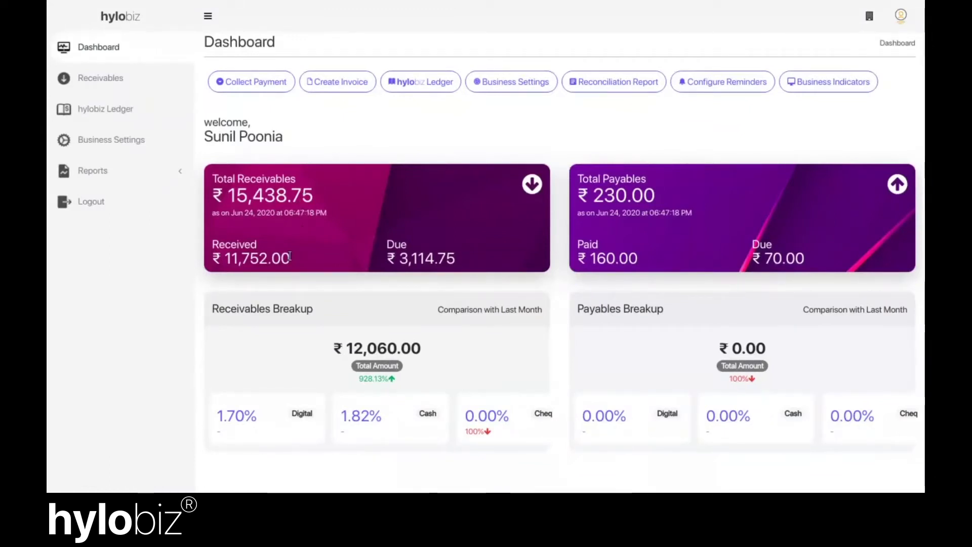
pyautogui.doubleClick(422, 258)
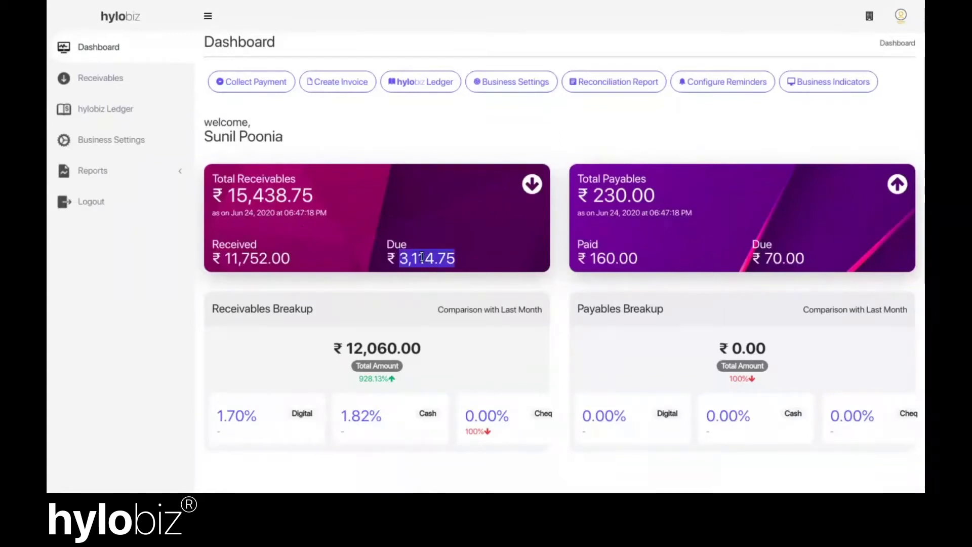
pyautogui.scroll(-1, 414, 288)
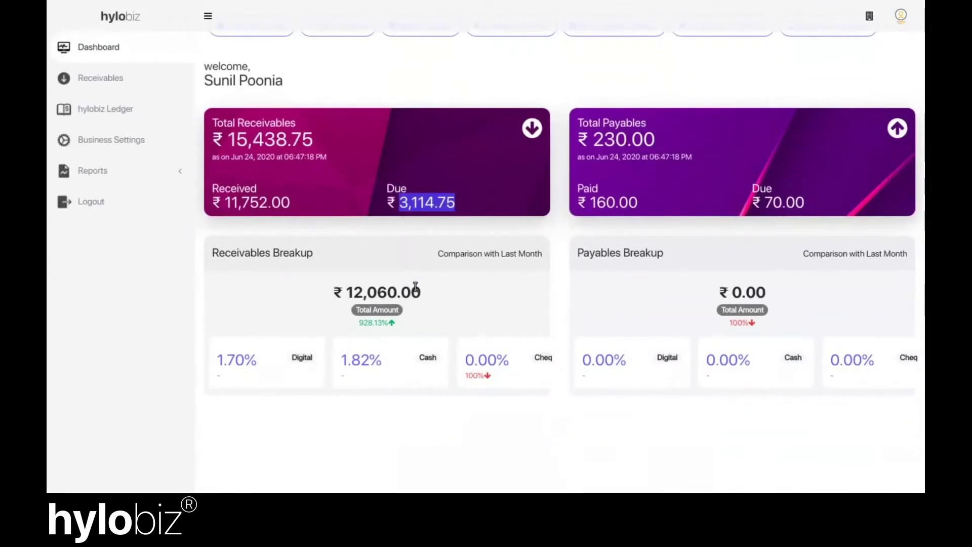
pyautogui.click(416, 287)
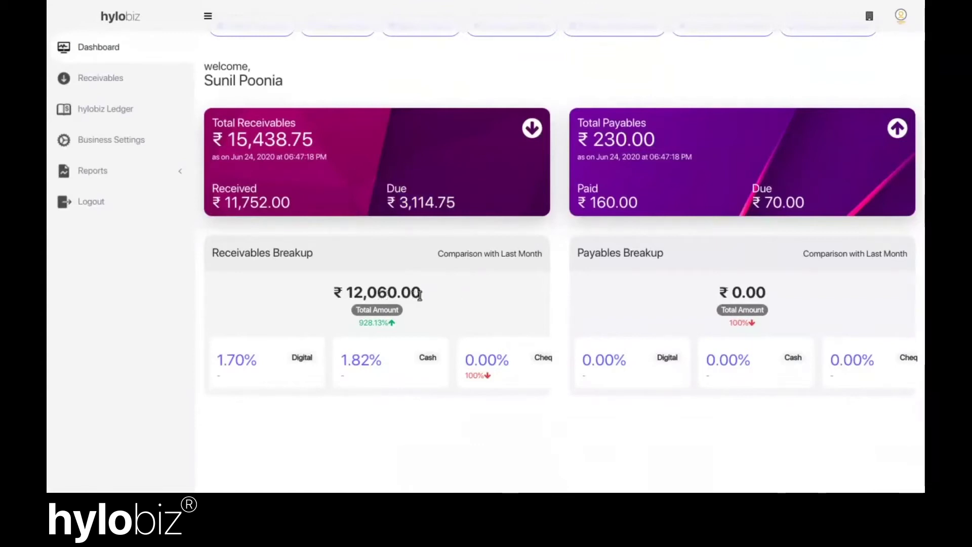
pyautogui.moveTo(420, 296); pyautogui.dragTo(355, 295)
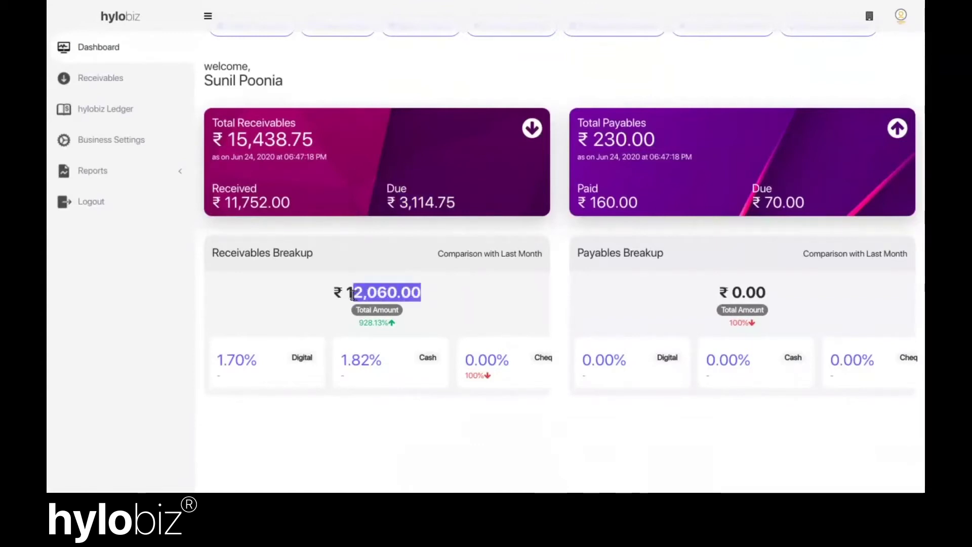
pyautogui.click(453, 295)
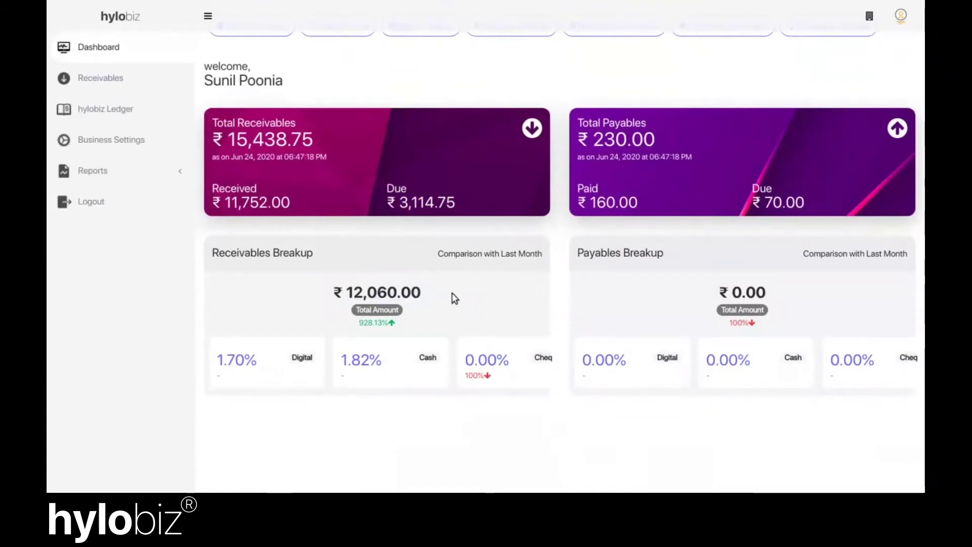
pyautogui.moveTo(394, 323); pyautogui.dragTo(359, 323)
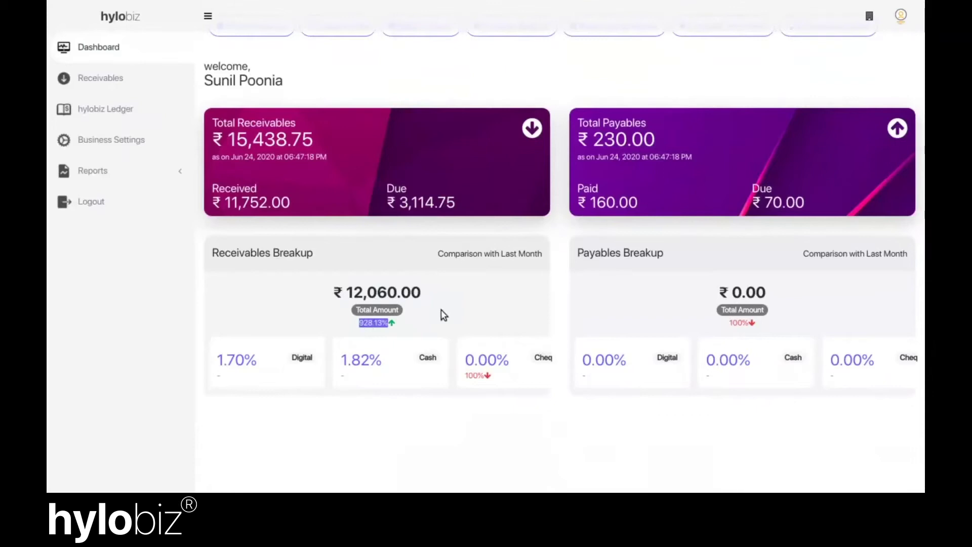
pyautogui.click(416, 320)
pyautogui.hscroll(2, 353, 367)
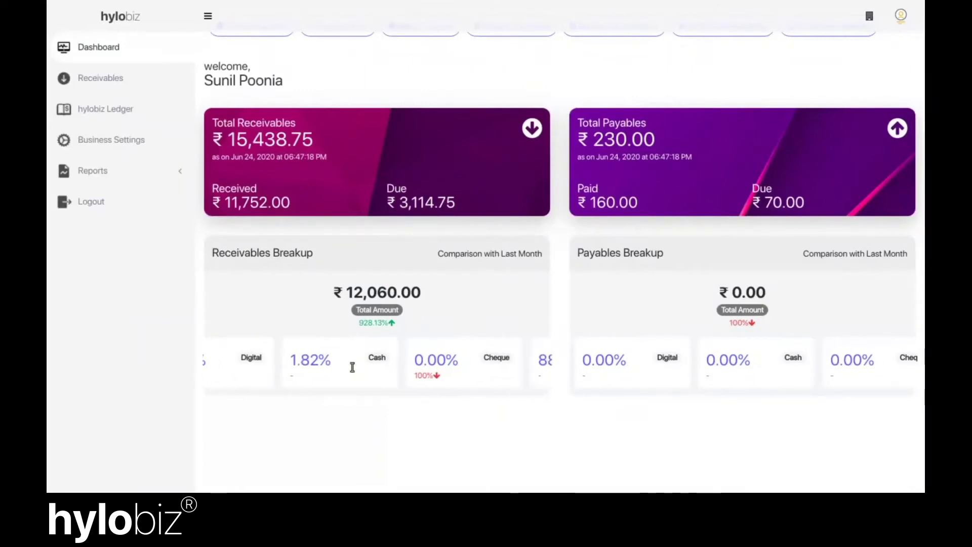
pyautogui.scroll(2, 535, 283)
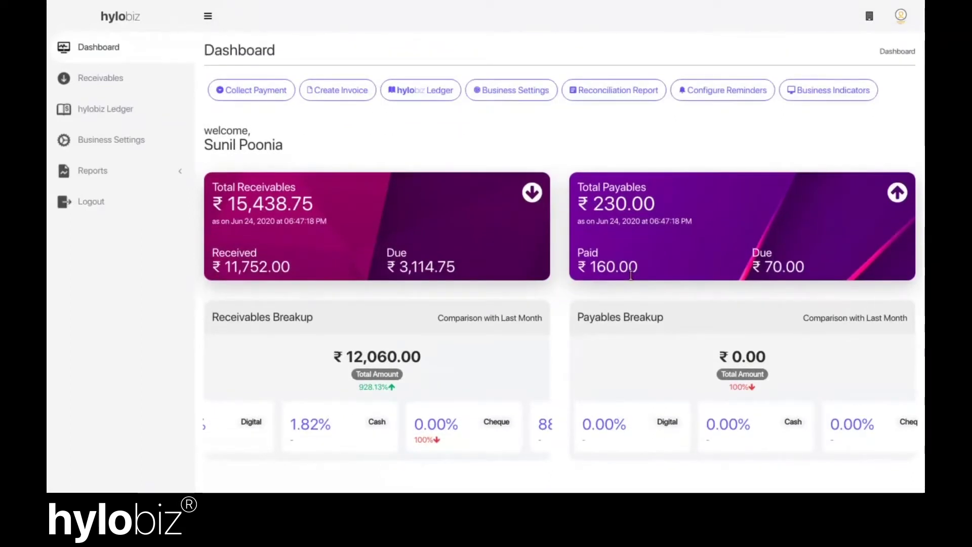
# Start a new collection request with reference INVO001245 and the contact's mobile number
pyautogui.click(251, 87)
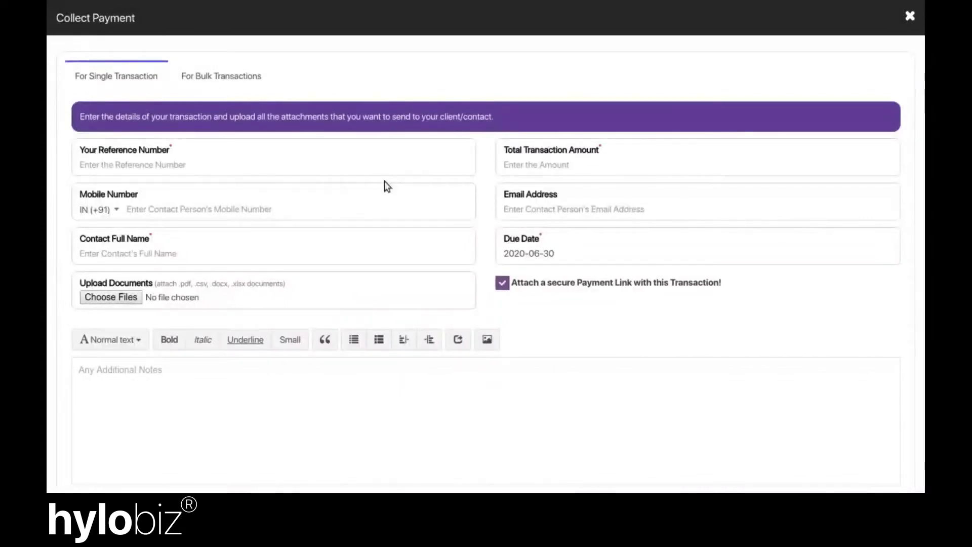
pyautogui.click(363, 170)
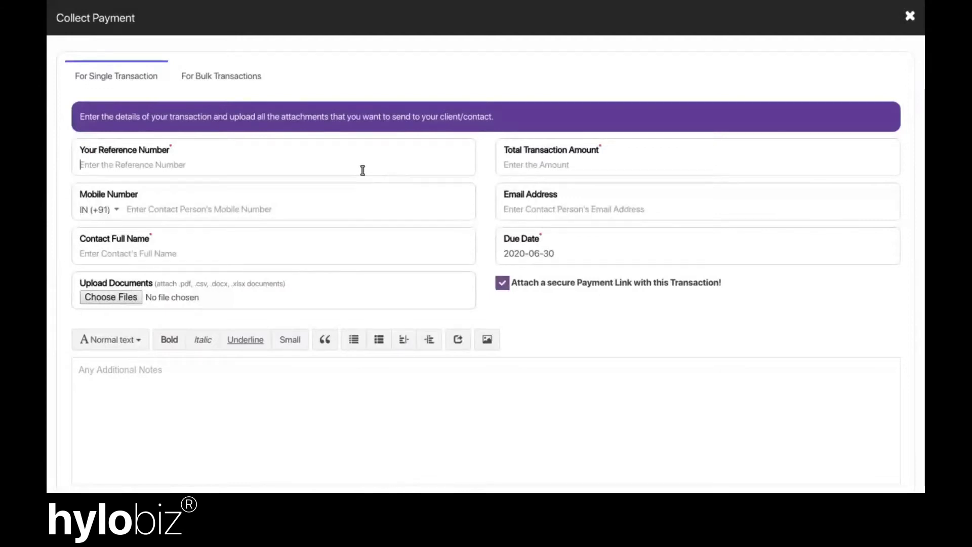
pyautogui.write('INVO')
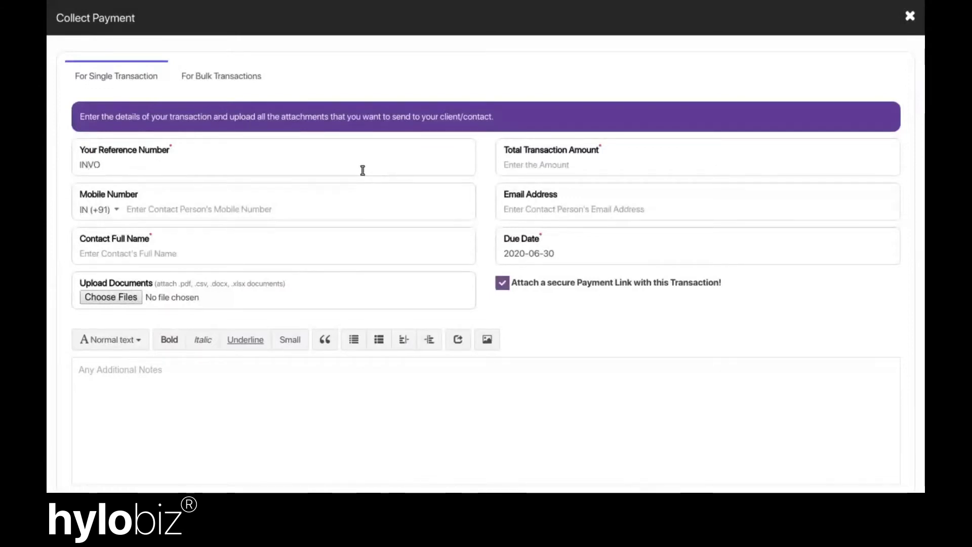
pyautogui.write('001245')
pyautogui.click(548, 172)
pyautogui.write('1')
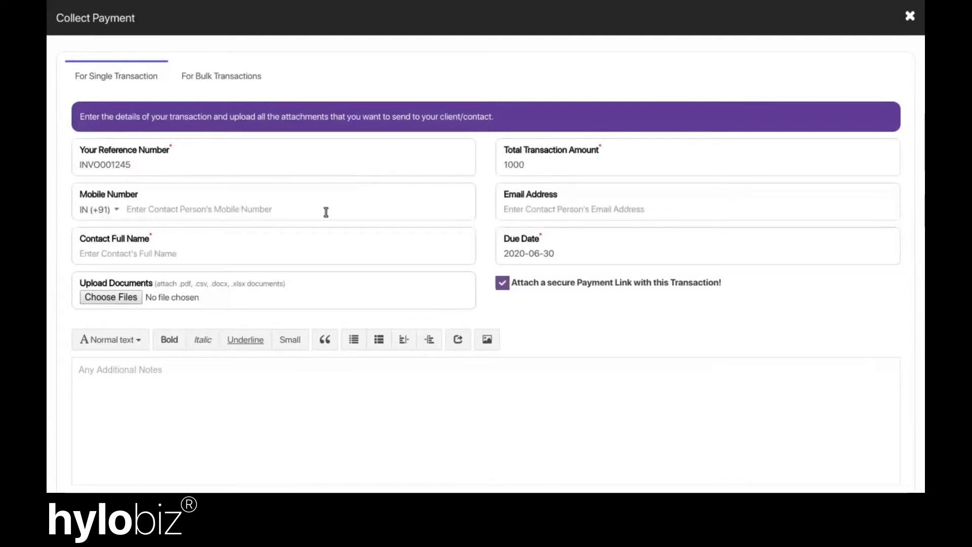
pyautogui.click(320, 210)
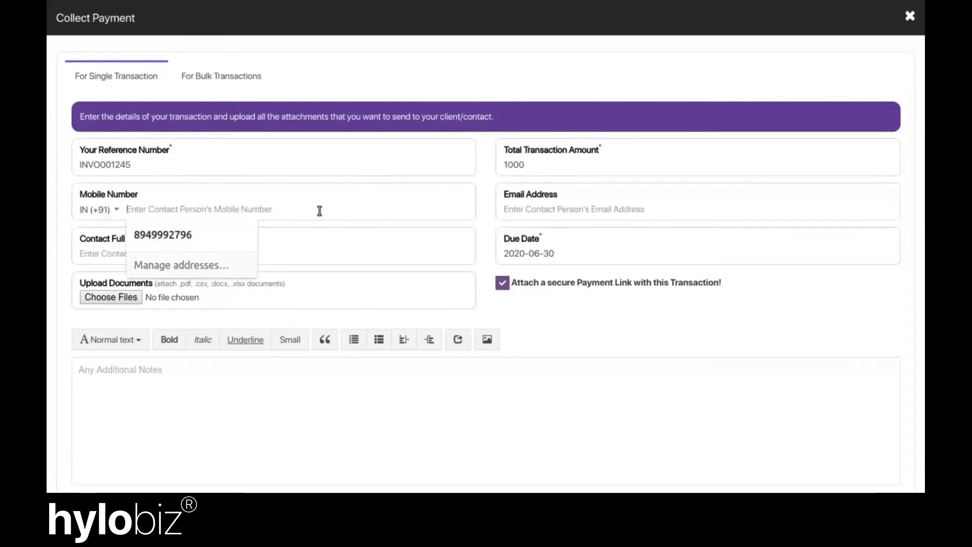
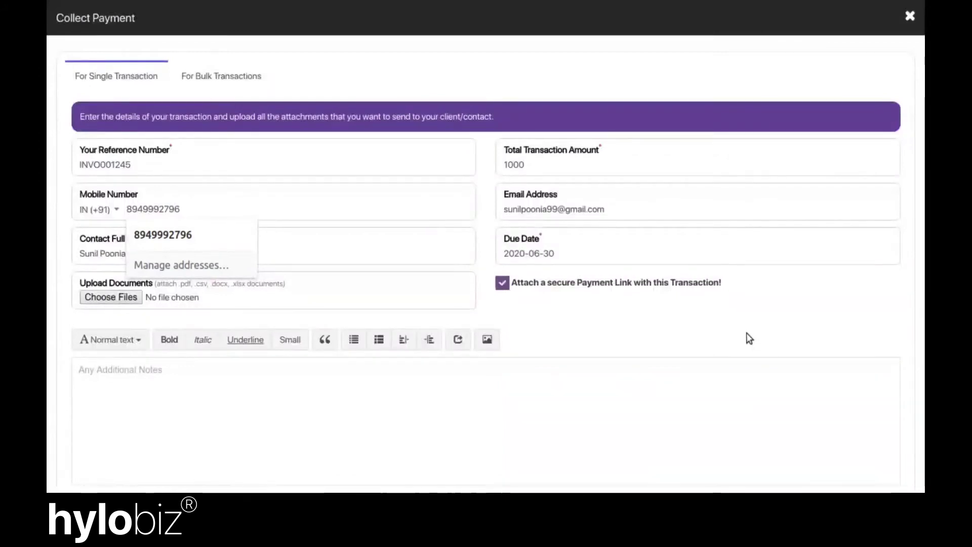
pyautogui.click(750, 338)
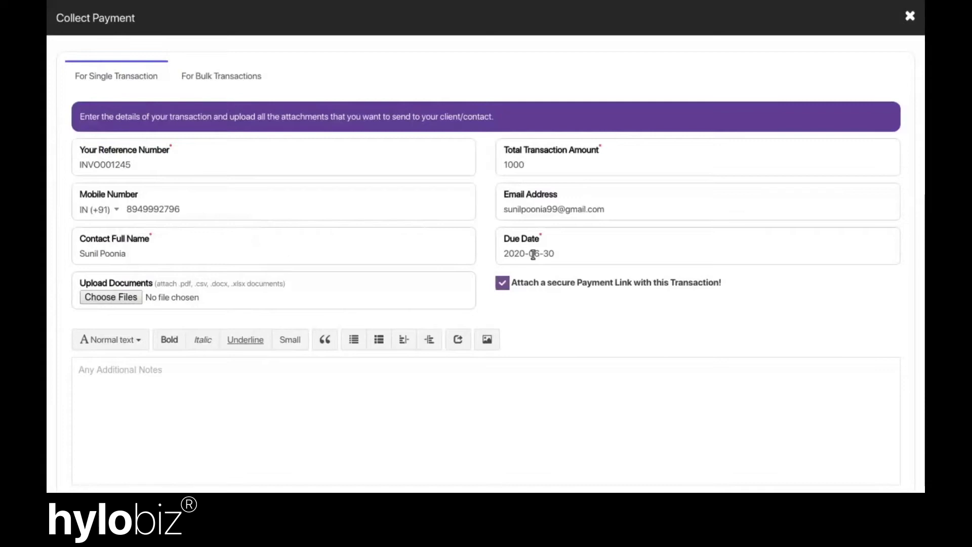
# Set due date 2020-06-30, attach request.pdf, add note '50% Payment to be Made upfront.', and preview
pyautogui.click(599, 255)
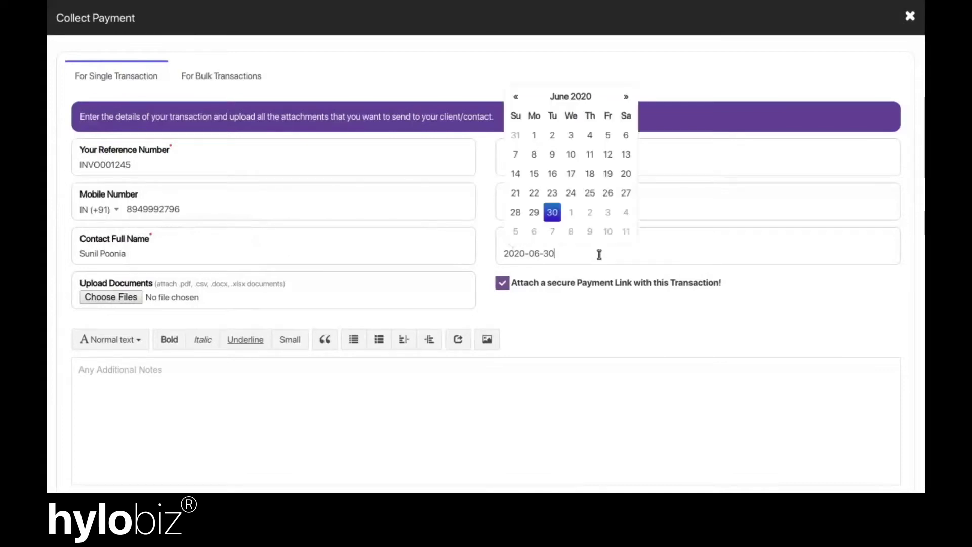
pyautogui.click(557, 214)
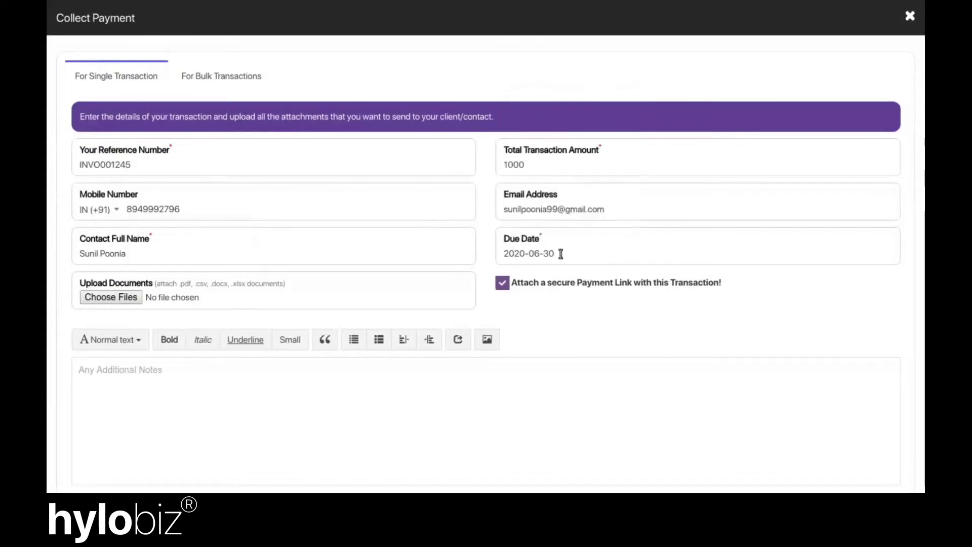
pyautogui.click(127, 304)
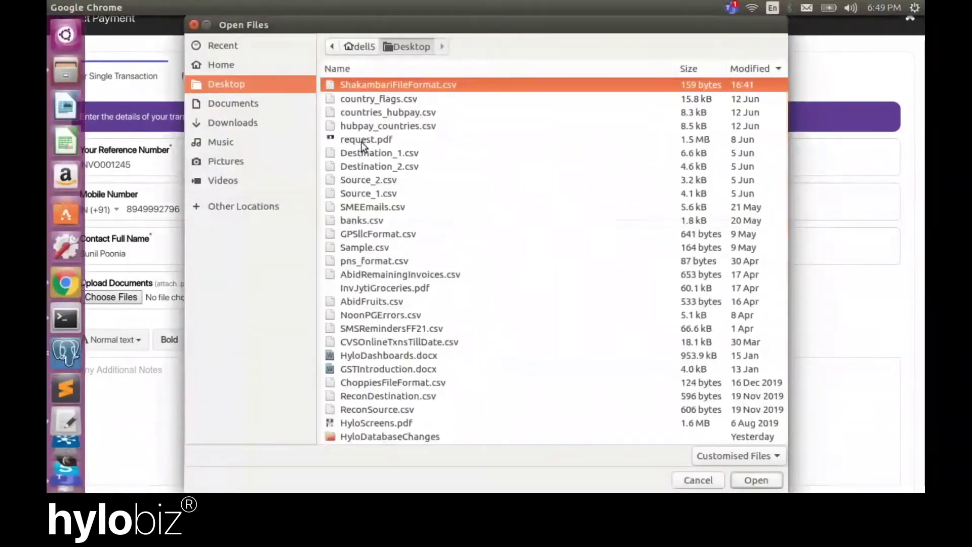
pyautogui.click(362, 144)
pyautogui.doubleClick(360, 141)
pyautogui.scroll(-3, 580, 263)
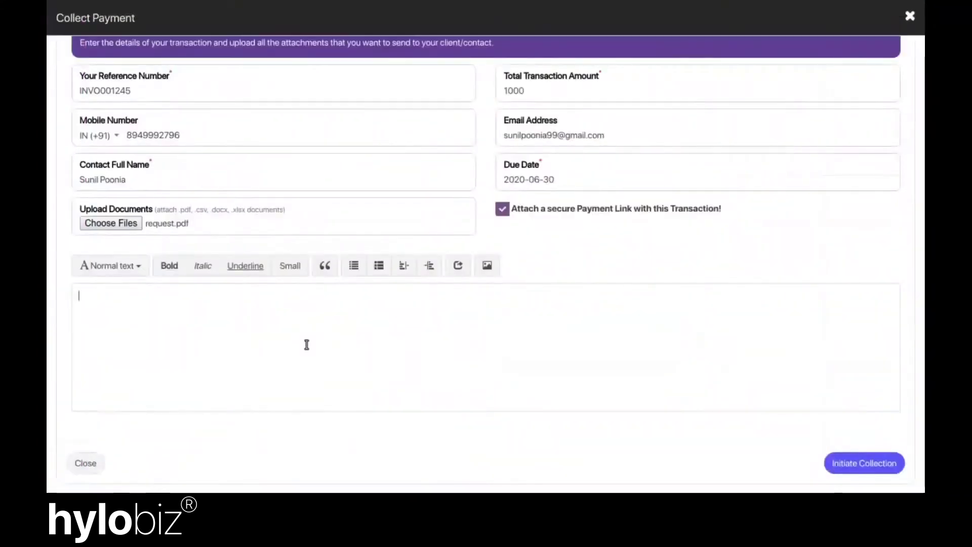
pyautogui.write('50% Payment to be Made upfront.')
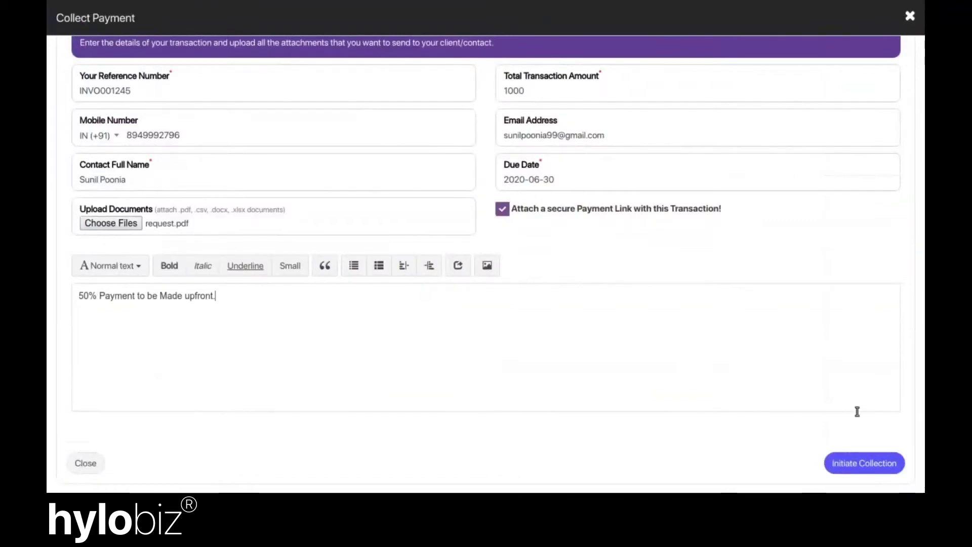
pyautogui.click(867, 463)
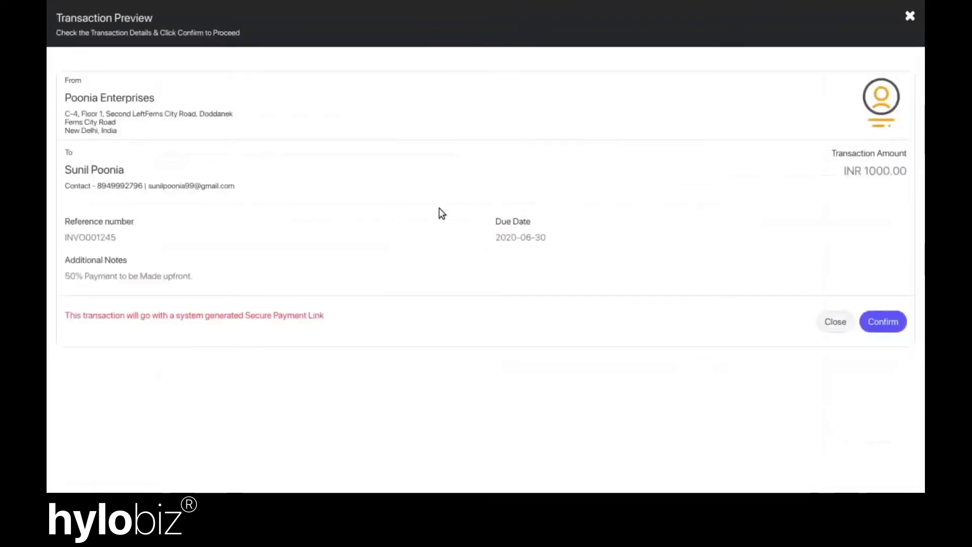
pyautogui.click(887, 318)
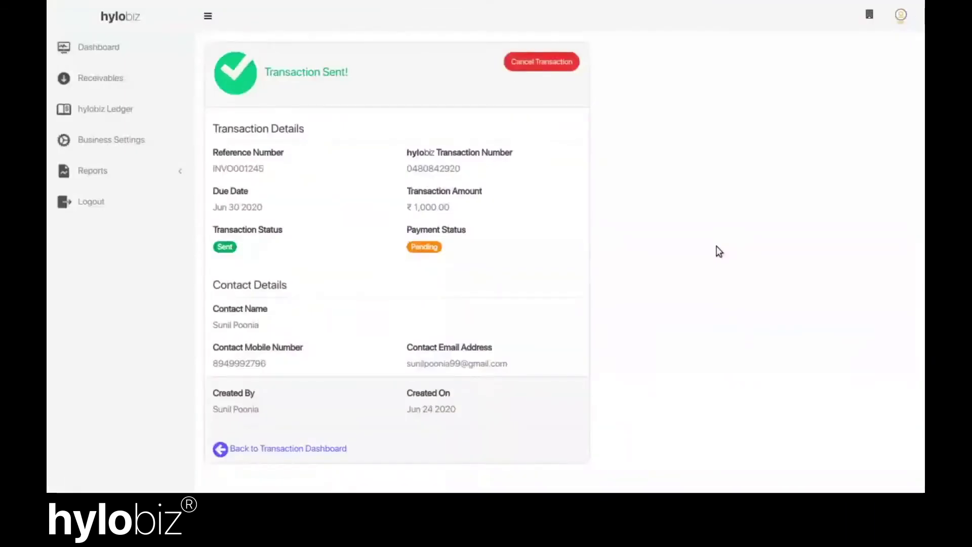
pyautogui.scroll(-1, 719, 251)
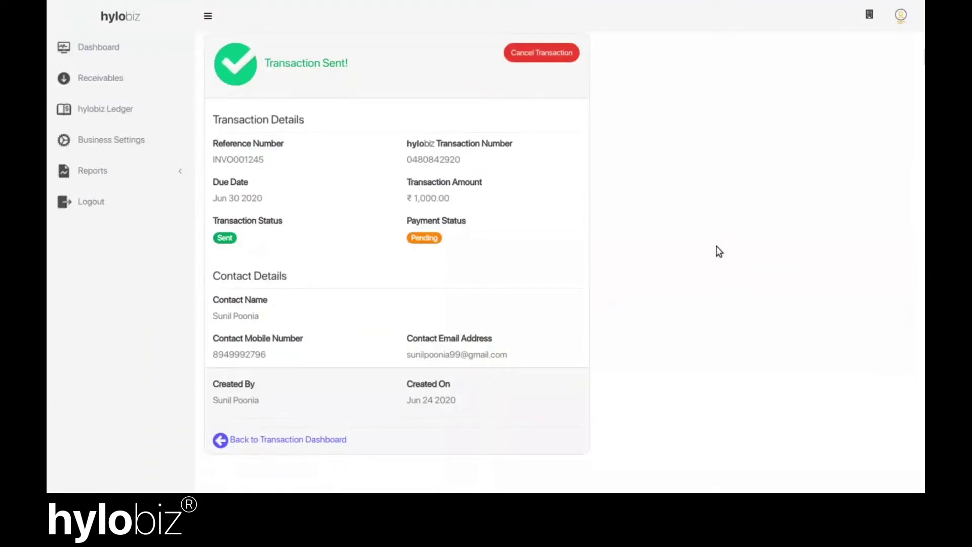
# Read the payment request email, highlighting the 50% upfront payment remark
pyautogui.click(315, 439)
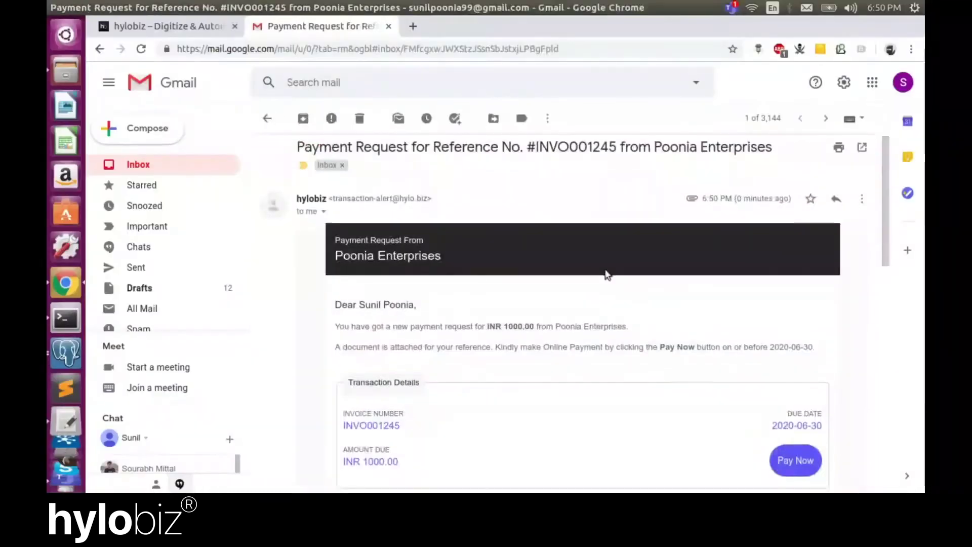
pyautogui.scroll(-3, 606, 274)
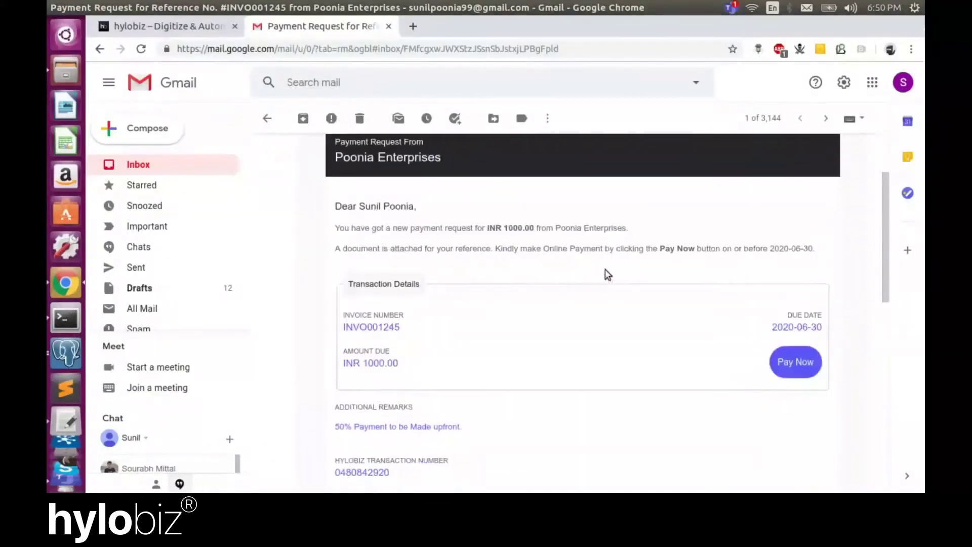
pyautogui.scroll(-1, 606, 269)
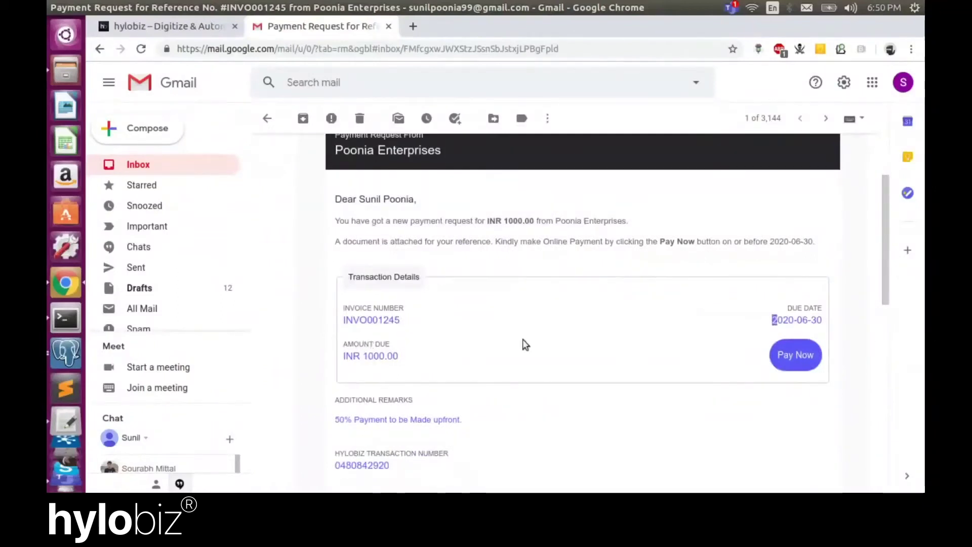
pyautogui.click(618, 351)
pyautogui.scroll(-3, 618, 351)
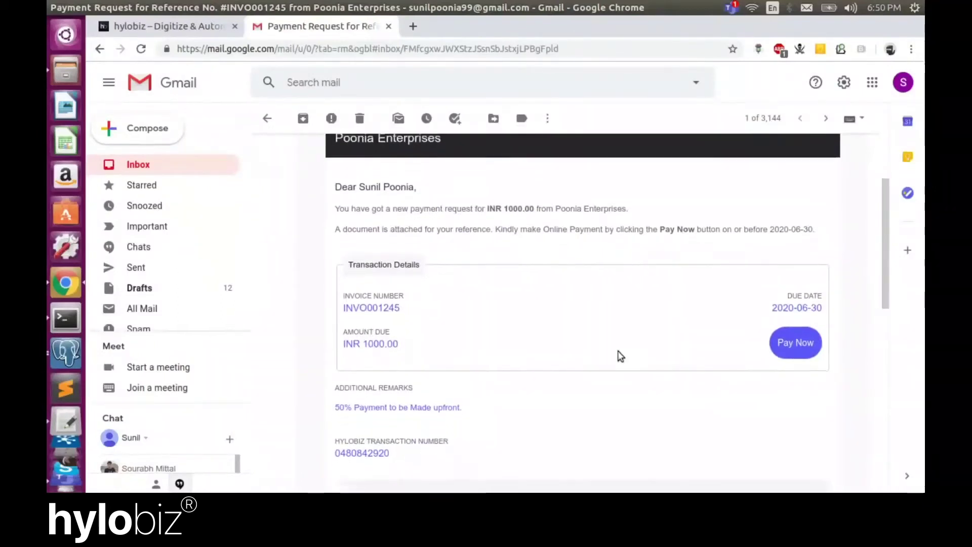
pyautogui.moveTo(484, 327); pyautogui.dragTo(334, 324)
pyautogui.click(546, 317)
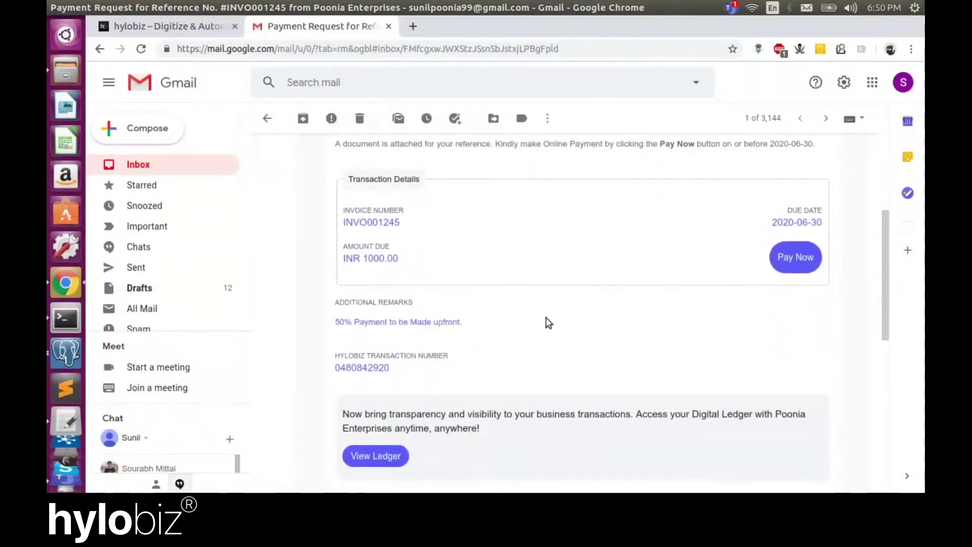
pyautogui.scroll(-3, 546, 317)
pyautogui.scroll(-3, 546, 321)
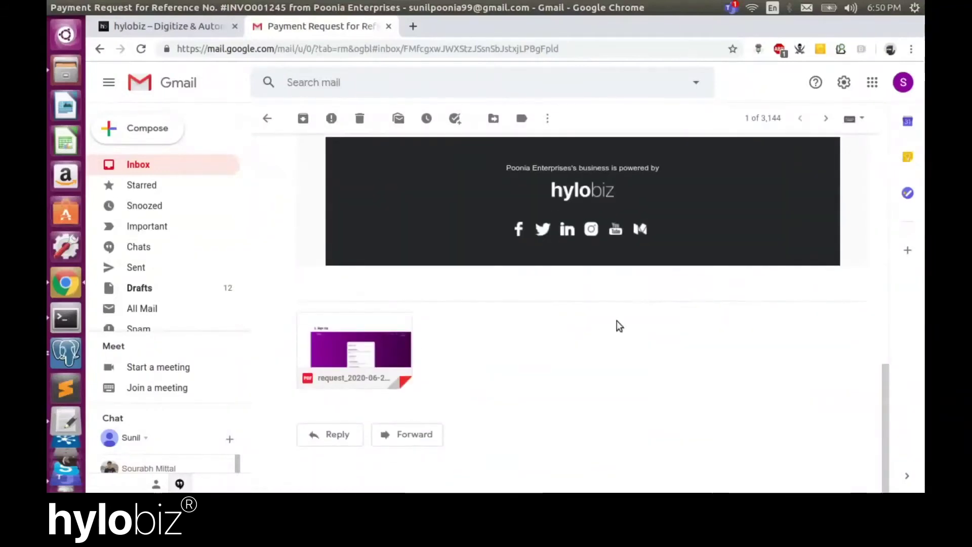
pyautogui.scroll(1, 617, 321)
pyautogui.scroll(8, 617, 320)
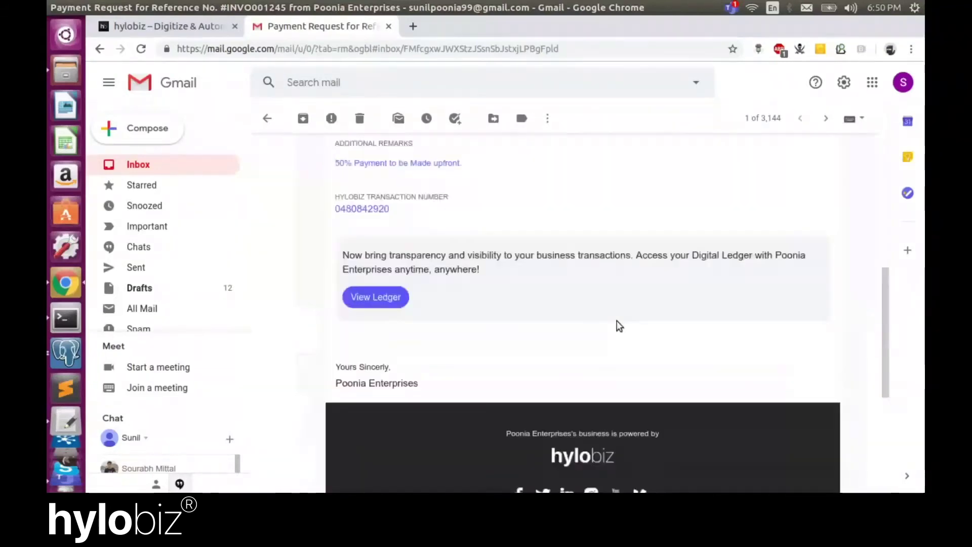
pyautogui.scroll(5, 777, 349)
pyautogui.click(778, 352)
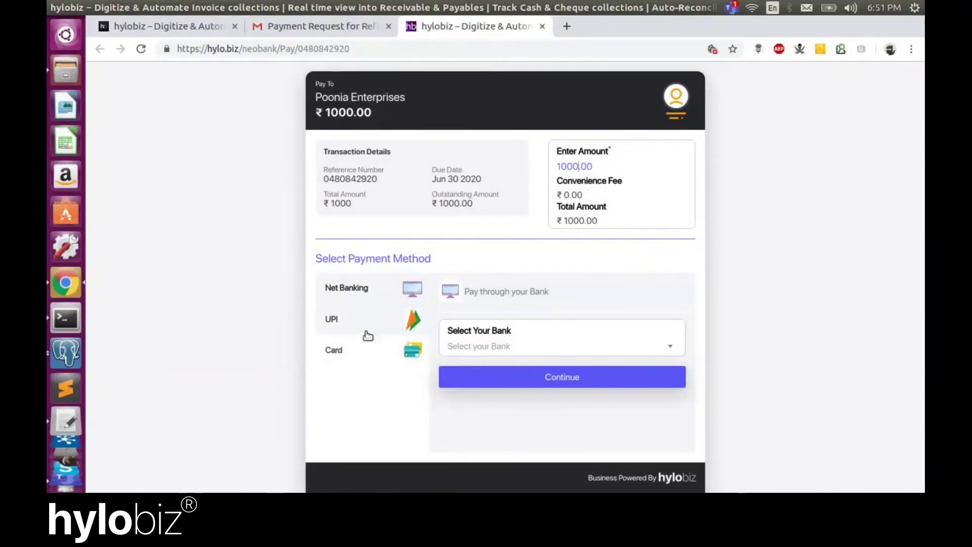
# Pay by Net Banking through Allahabad Bank, yielding a pending receipt with ₹1000.00 due
pyautogui.click(546, 345)
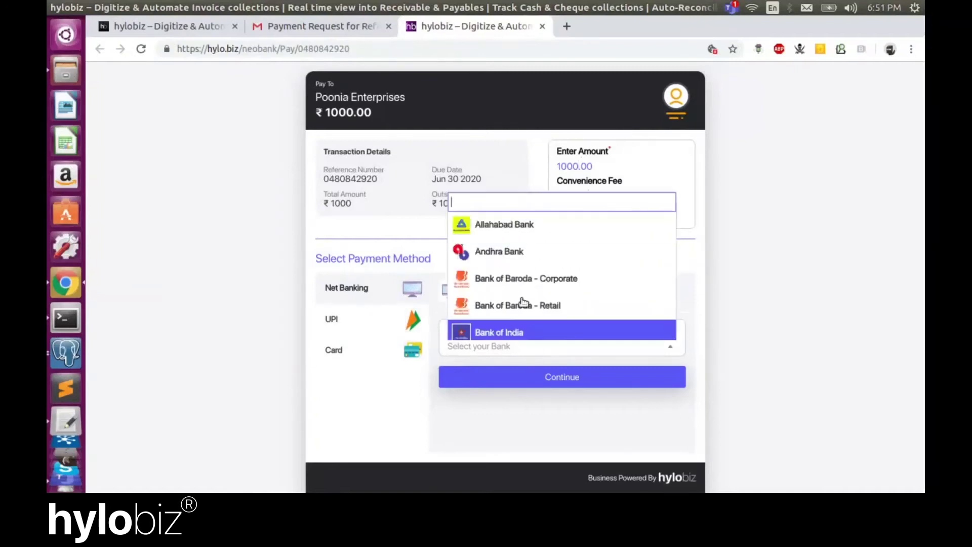
pyautogui.click(518, 235)
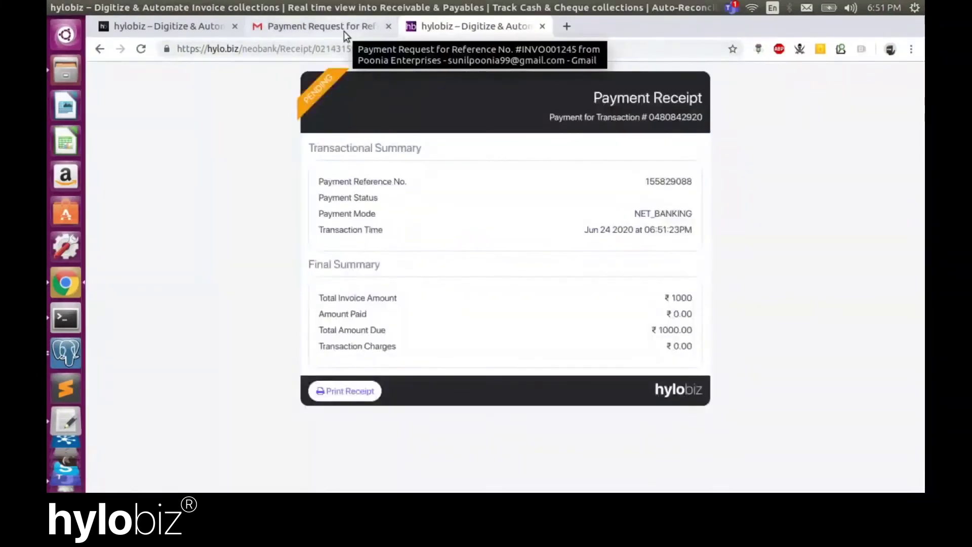
# Return Gmail to its inbox, then reload Receivables showing INVO001245 for ₹1,000.00 as Pending
pyautogui.click(345, 32)
pyautogui.scroll(3, 339, 183)
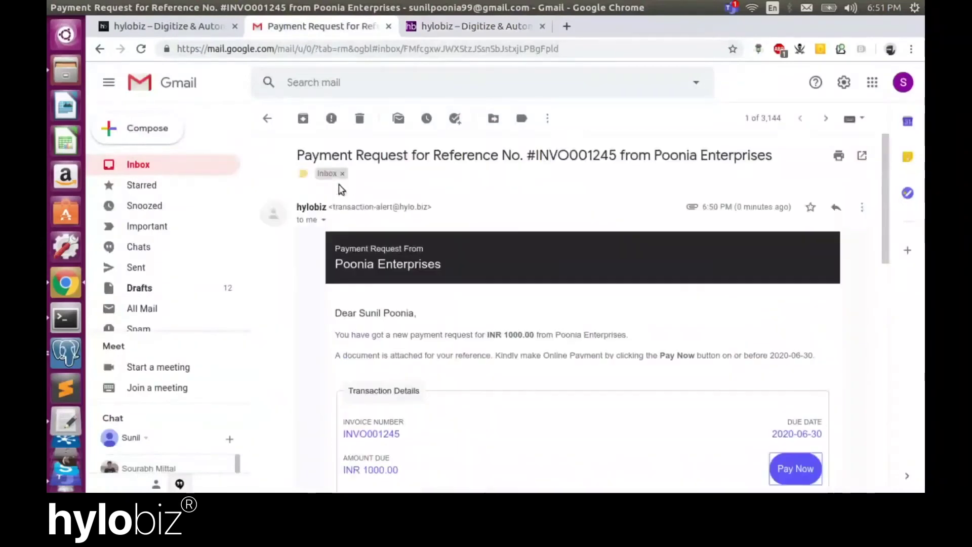
pyautogui.click(267, 120)
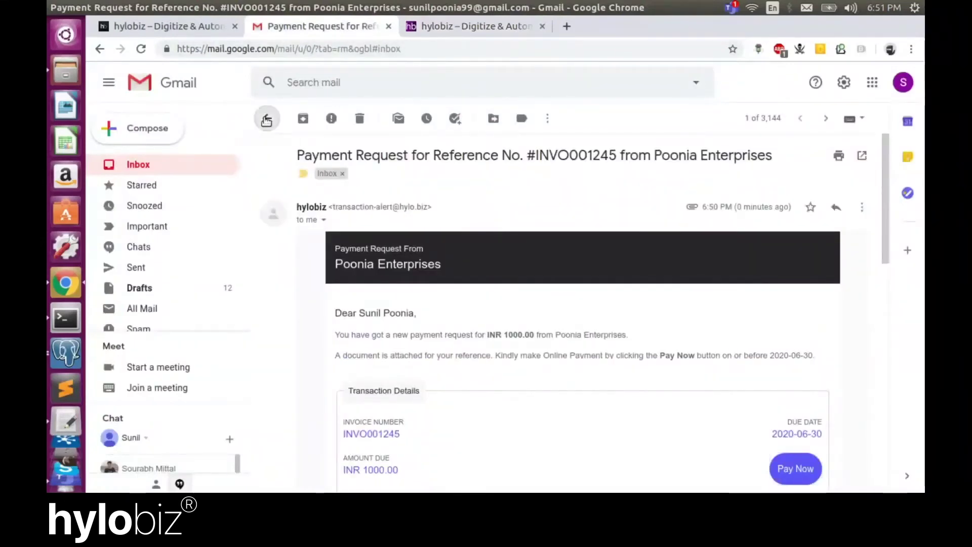
pyautogui.hotkey('ctrl', 'shift', 'Tab')
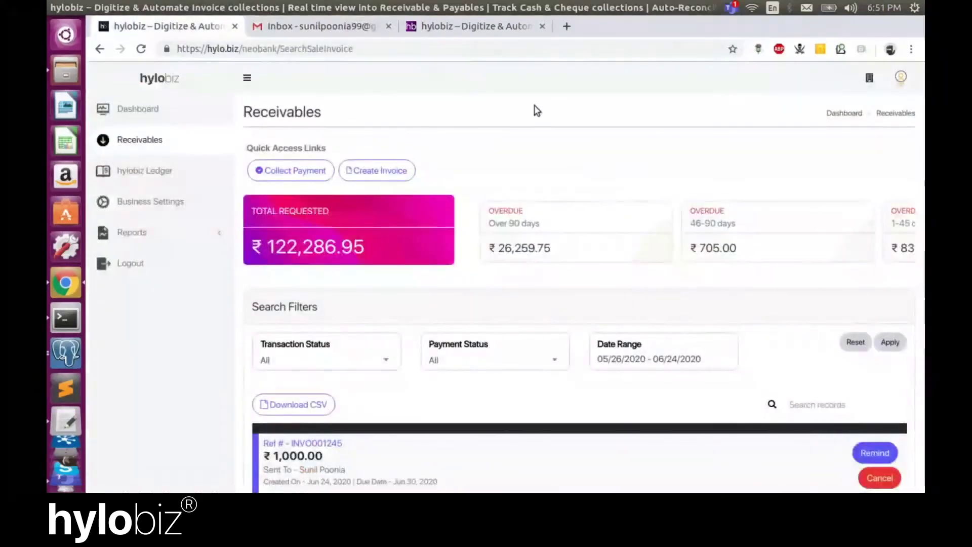
pyautogui.scroll(-3, 535, 107)
pyautogui.scroll(3, 534, 105)
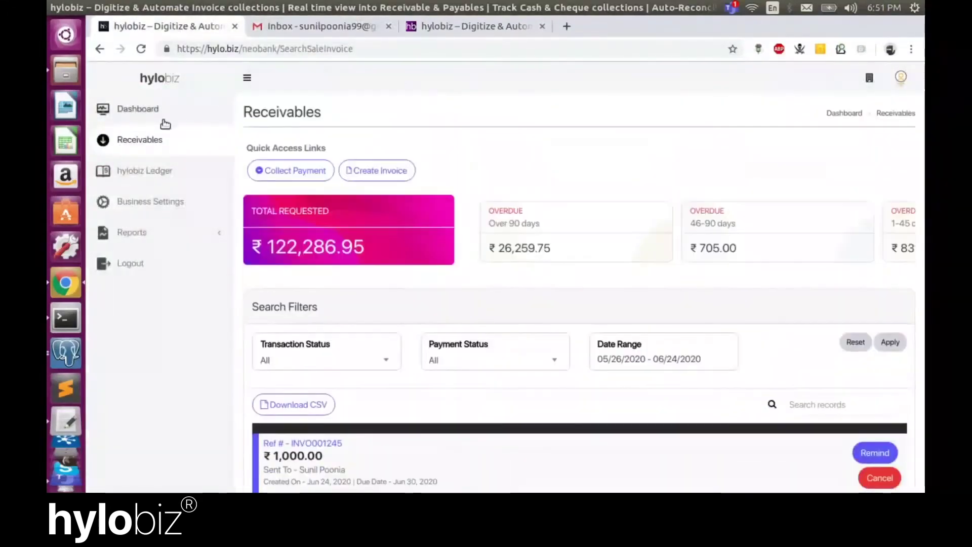
pyautogui.click(152, 141)
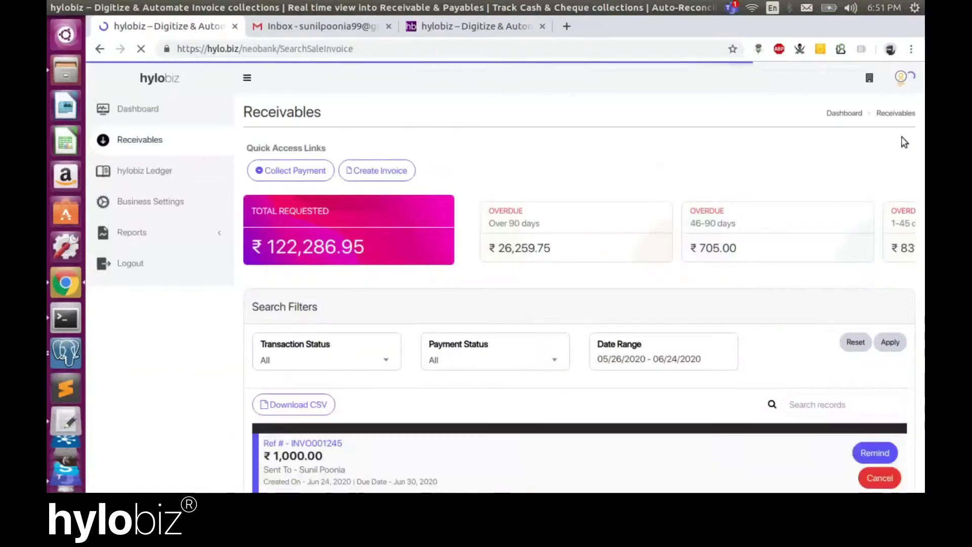
pyautogui.scroll(-3, 666, 235)
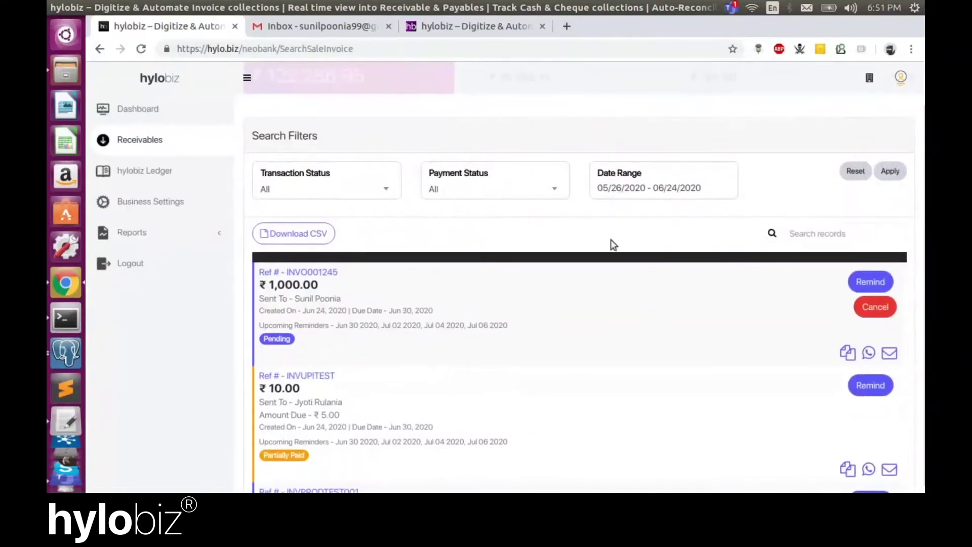
pyautogui.scroll(3, 611, 239)
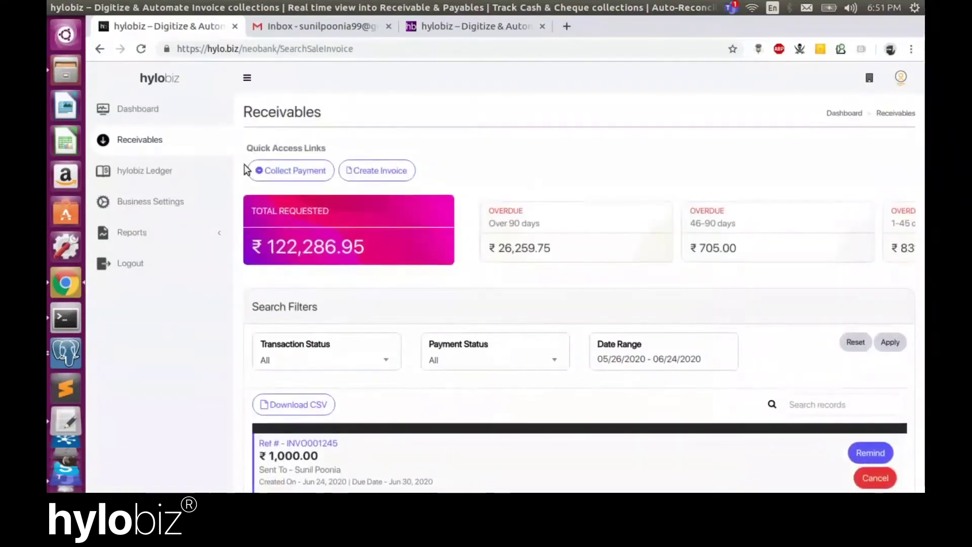
# Open Collect Payment for Bulk Transactions, keeping the Sweety file format
pyautogui.click(278, 167)
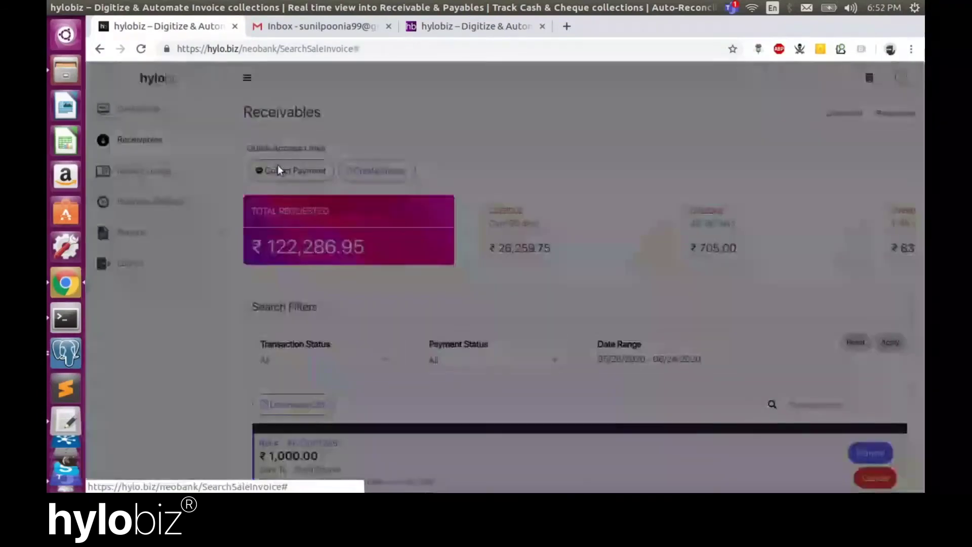
pyautogui.click(261, 137)
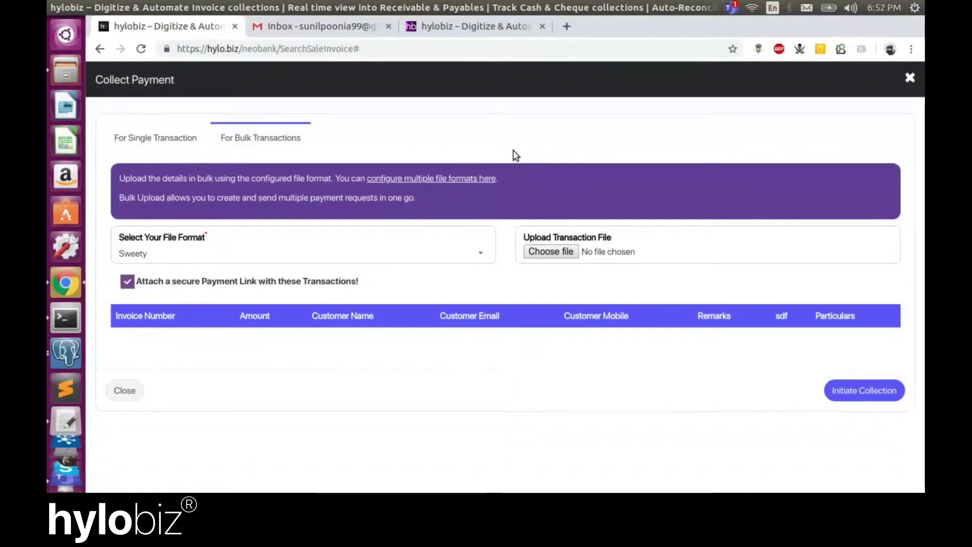
pyautogui.click(242, 257)
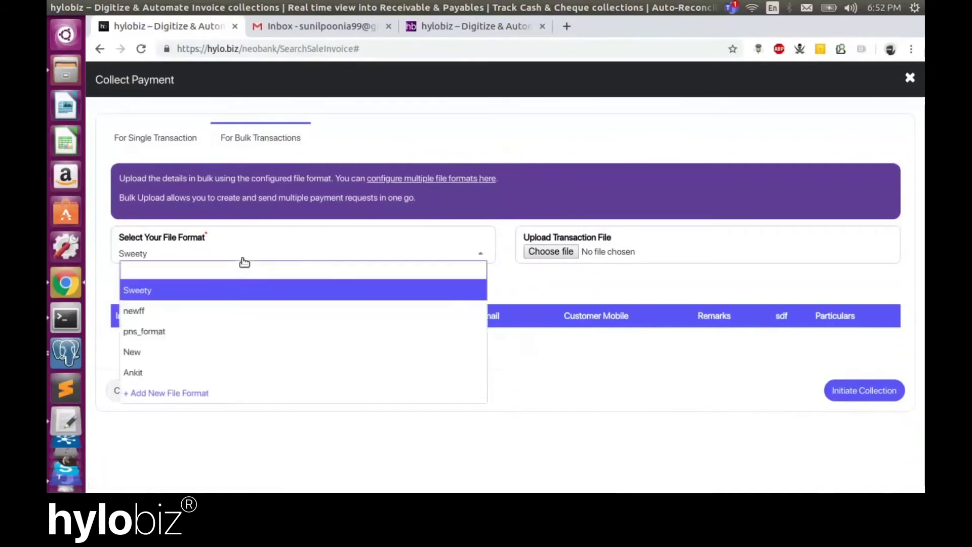
pyautogui.click(514, 151)
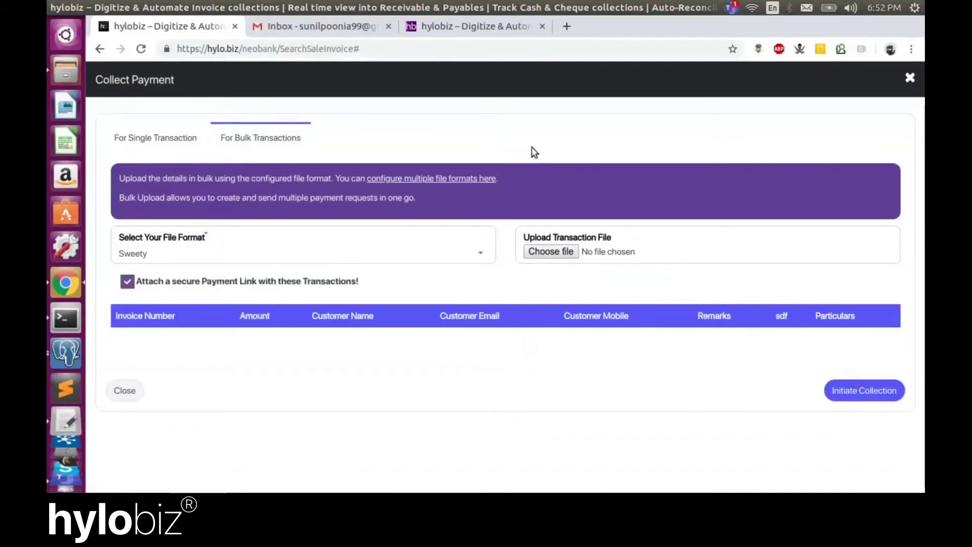
# Create a file format named 'File Format001' reading columns from ShakambariFileFormat.csv
pyautogui.click(422, 179)
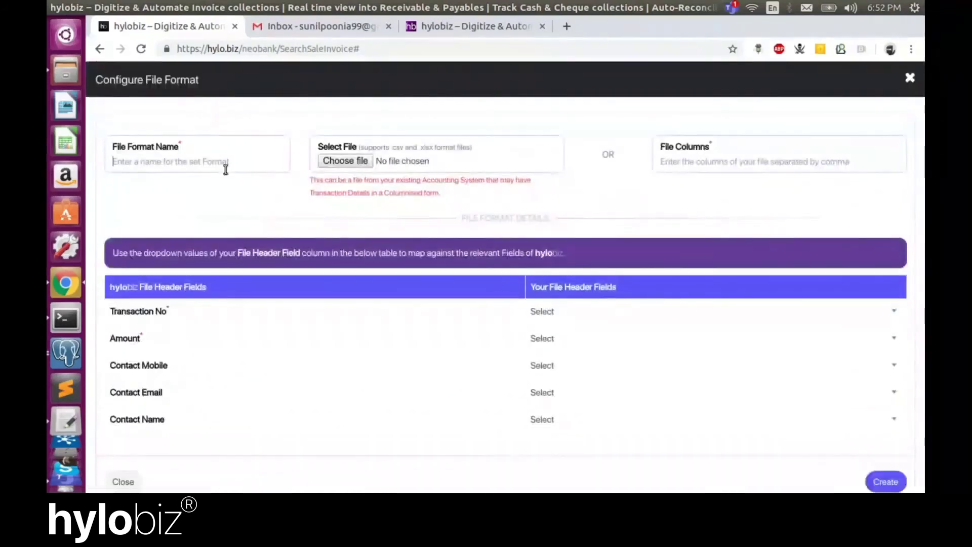
pyautogui.write('File')
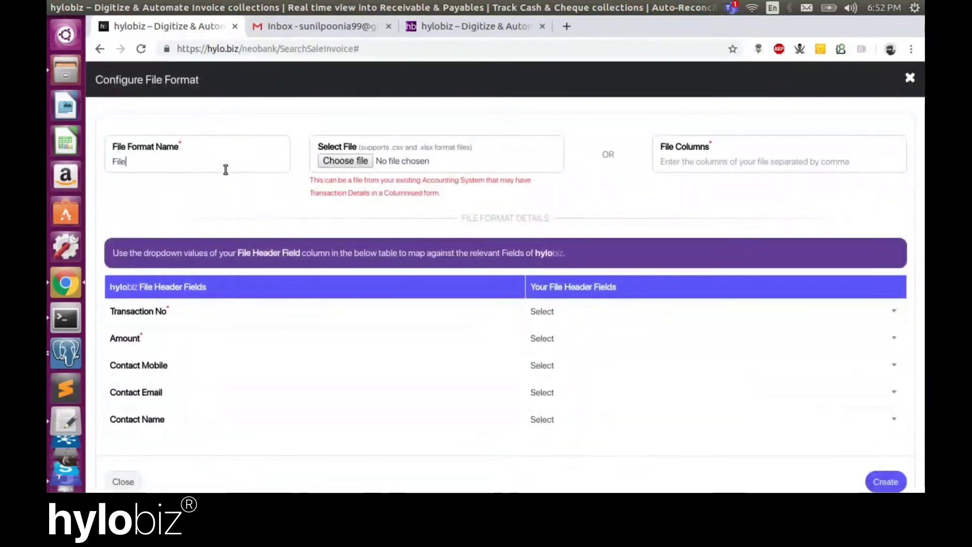
pyautogui.write(' FOr')
pyautogui.press('Left')
pyautogui.press('Left')
pyautogui.press('Left')
pyautogui.press('Left')
pyautogui.press('BackSpace')
pyautogui.write('o')
pyautogui.press('End')
pyautogui.write('001')
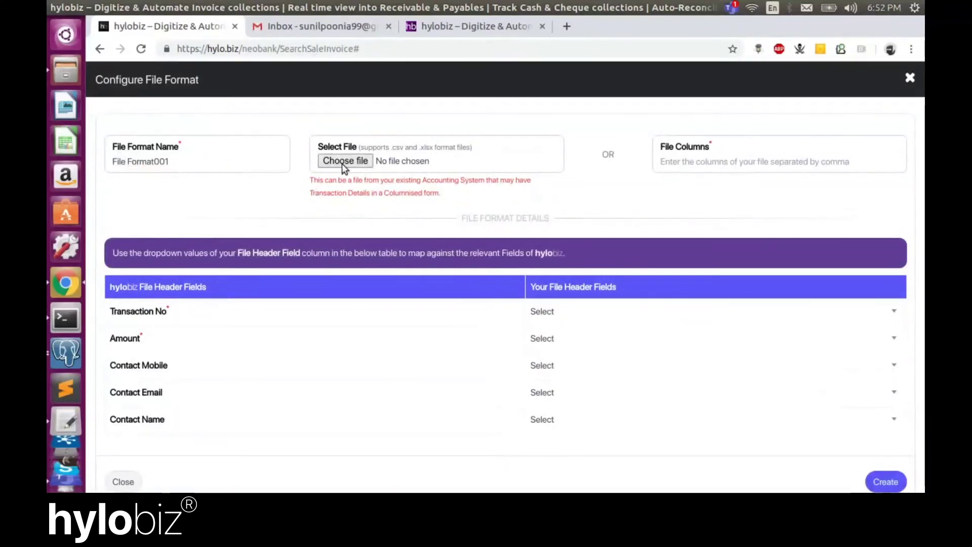
pyautogui.click(345, 160)
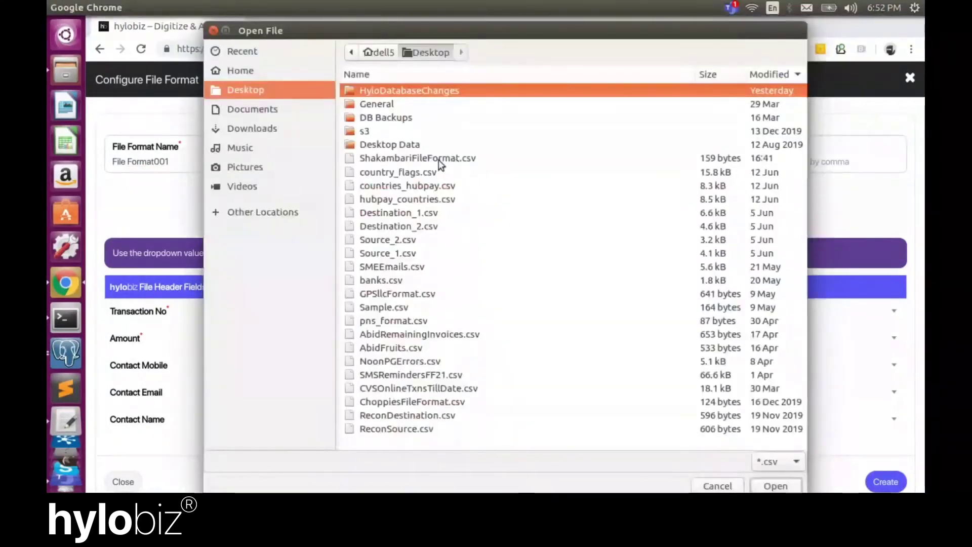
pyautogui.doubleClick(459, 159)
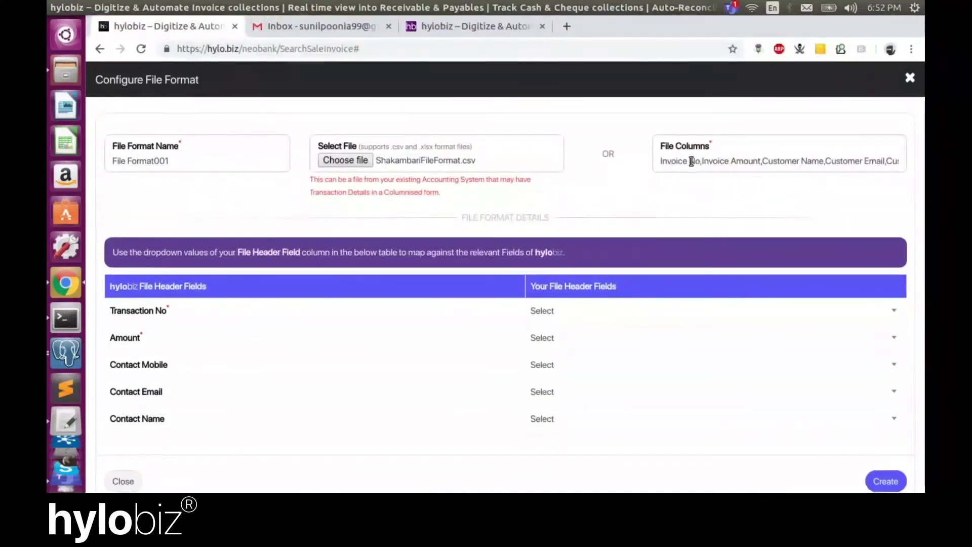
# Map Transaction No, Amount, Contact Mobile and Contact Email to Invoice No, Invoice Amount, Customer Mobile, Customer Email
pyautogui.scroll(-1, 692, 162)
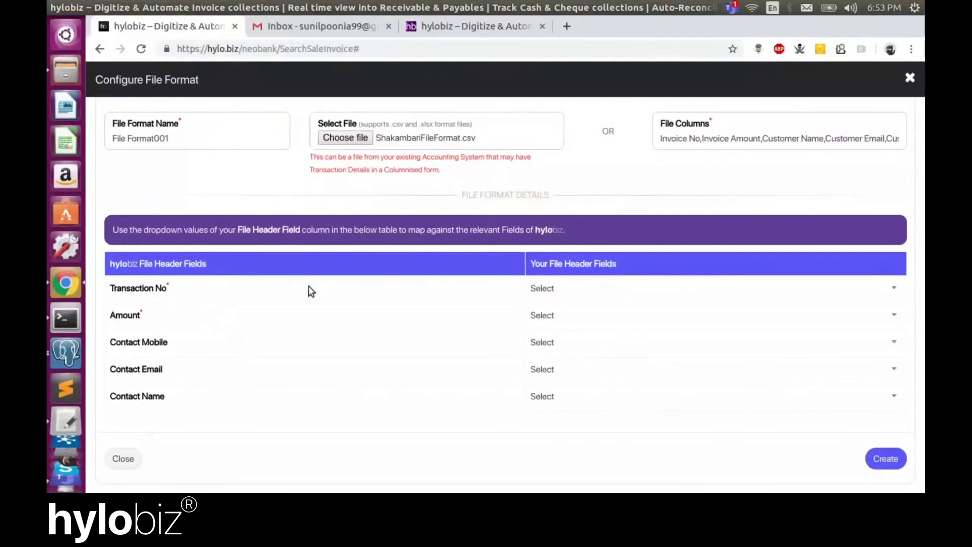
pyautogui.click(578, 288)
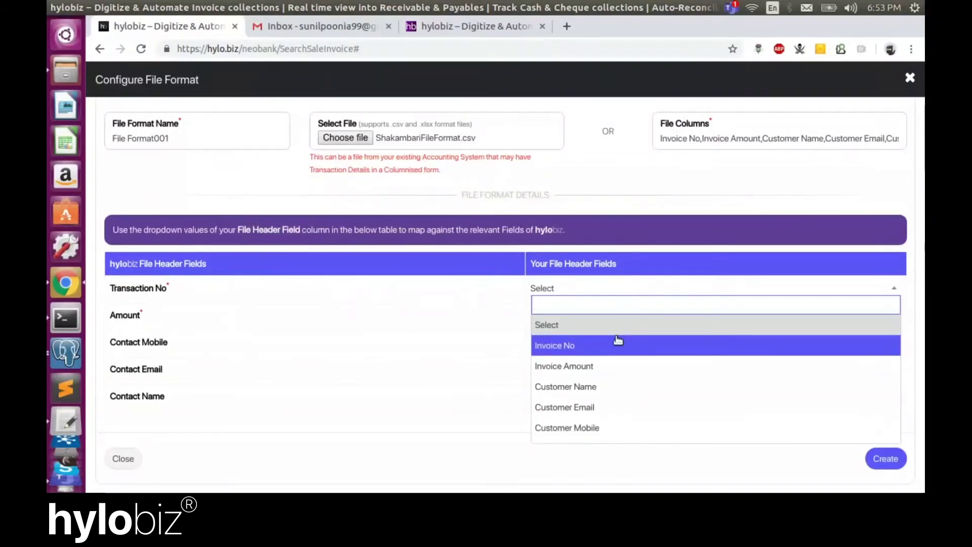
pyautogui.click(618, 341)
pyautogui.click(553, 316)
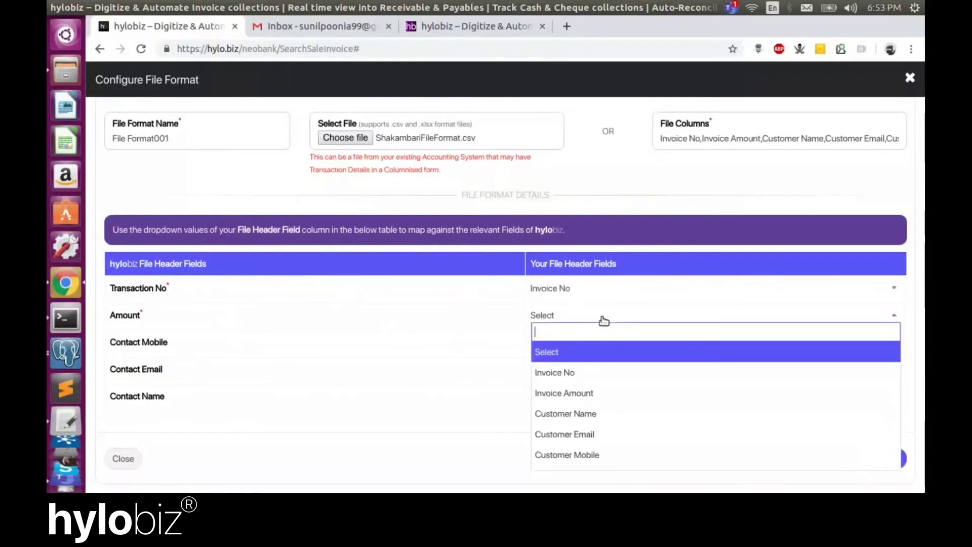
pyautogui.click(592, 395)
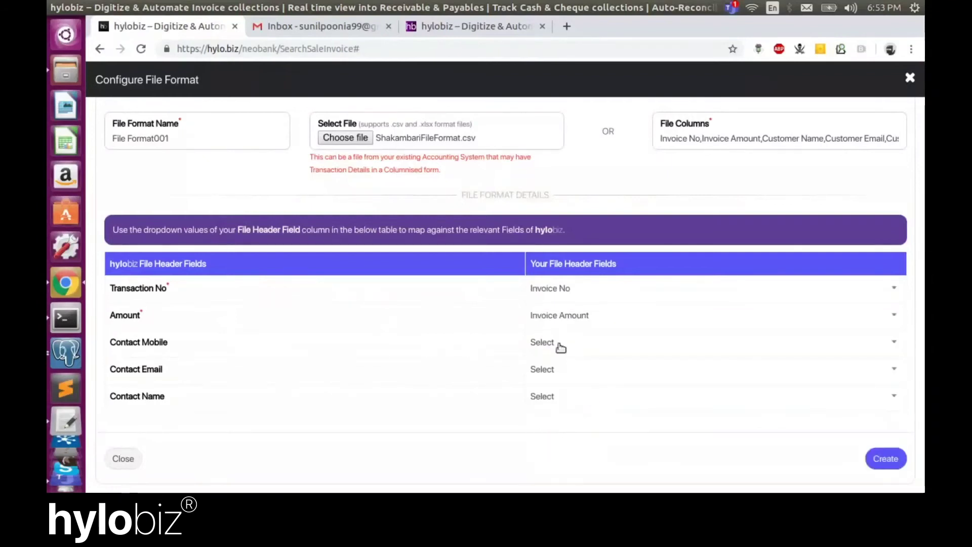
pyautogui.click(588, 348)
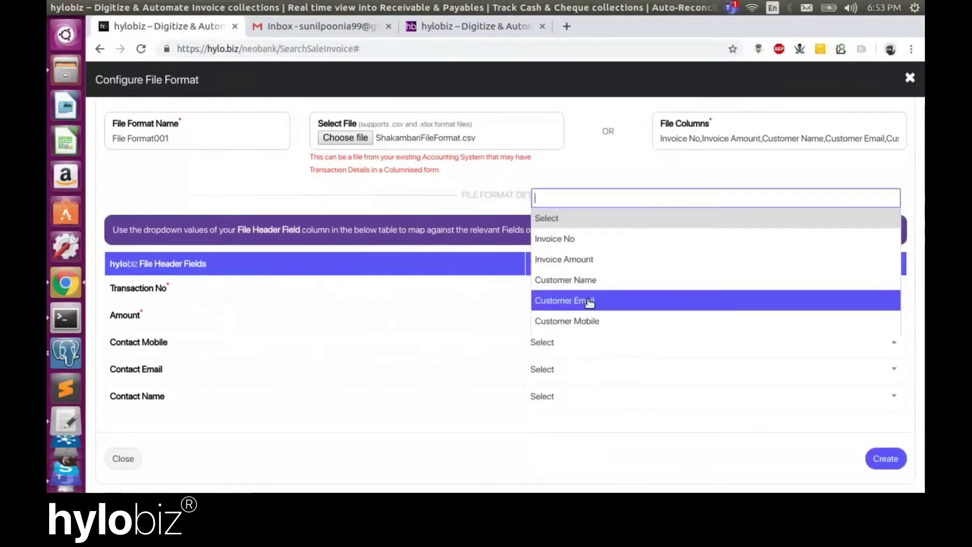
pyautogui.click(592, 319)
pyautogui.click(595, 373)
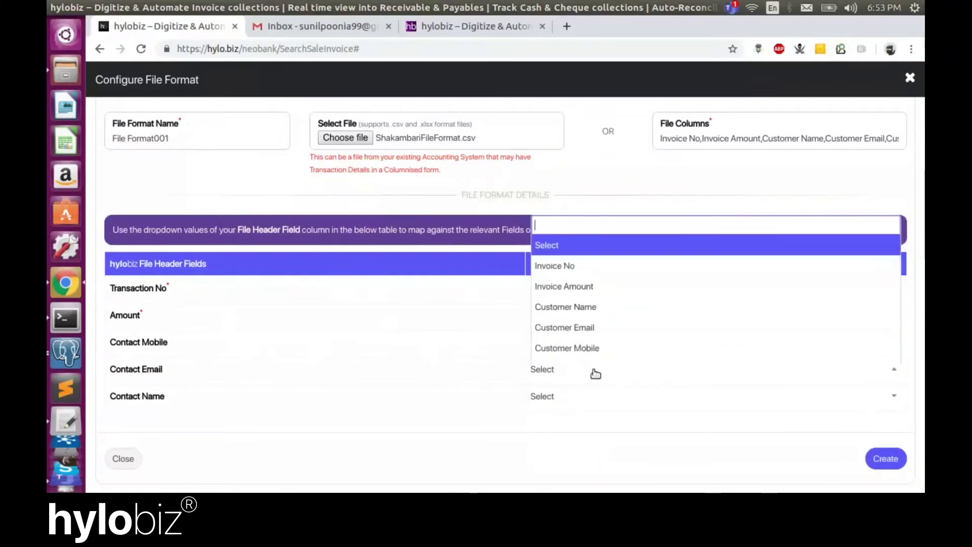
pyautogui.click(591, 329)
pyautogui.click(607, 396)
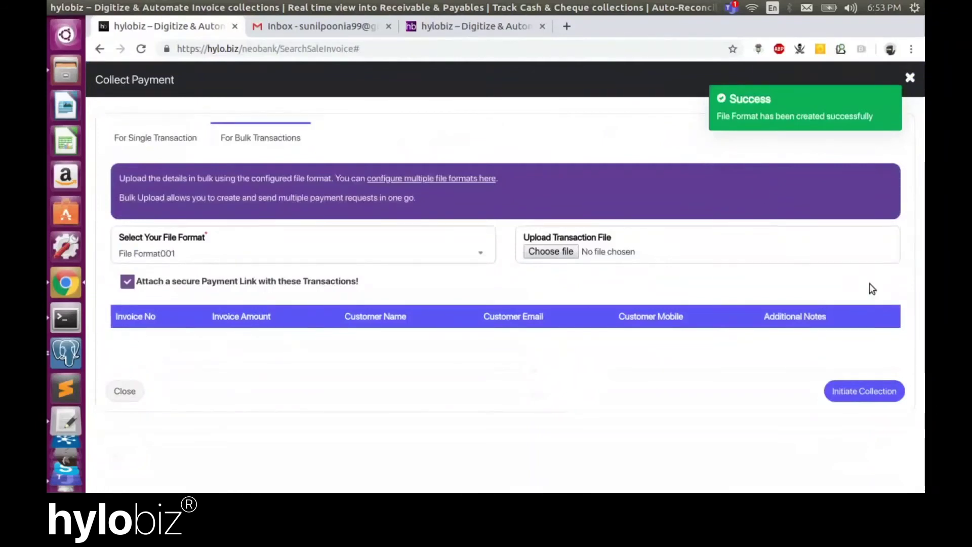
pyautogui.click(531, 253)
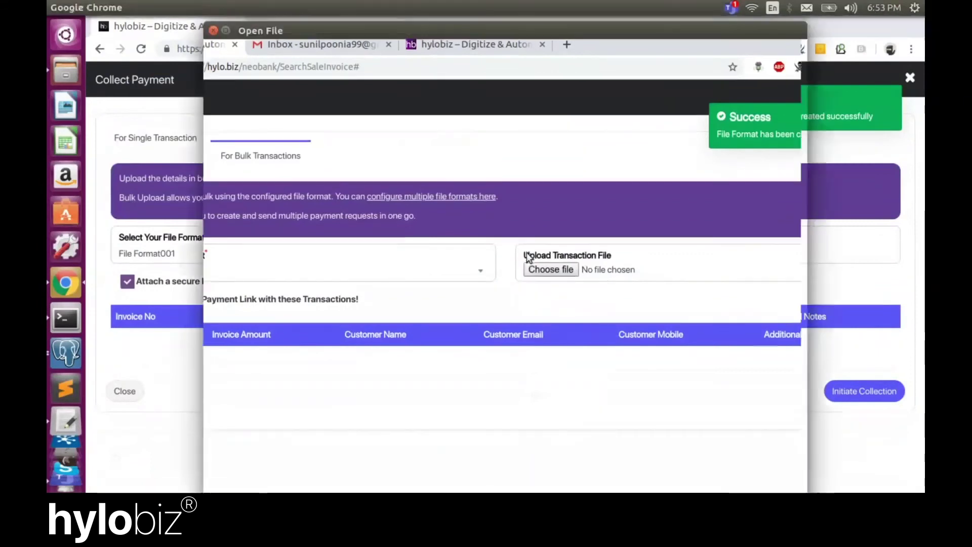
pyautogui.click(399, 161)
pyautogui.press('Return')
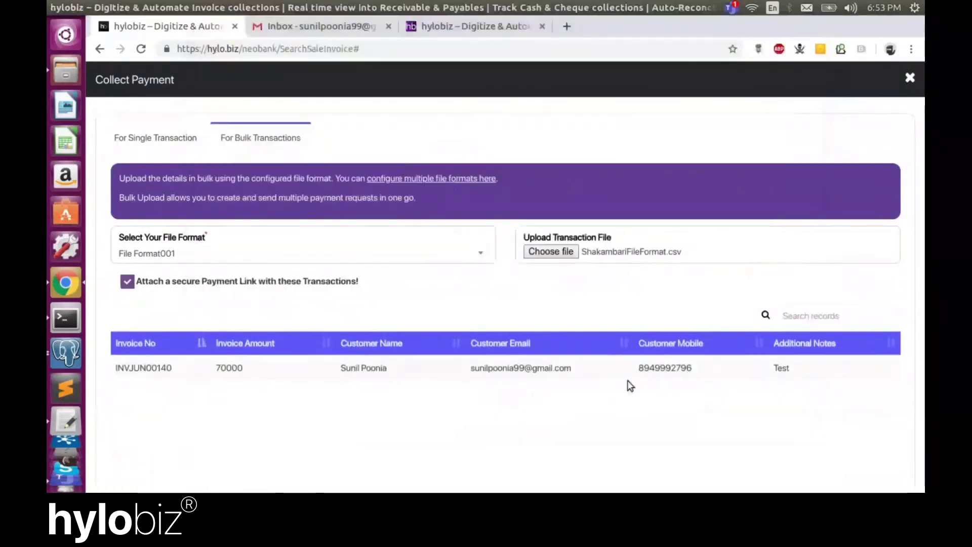
pyautogui.scroll(-3, 263, 399)
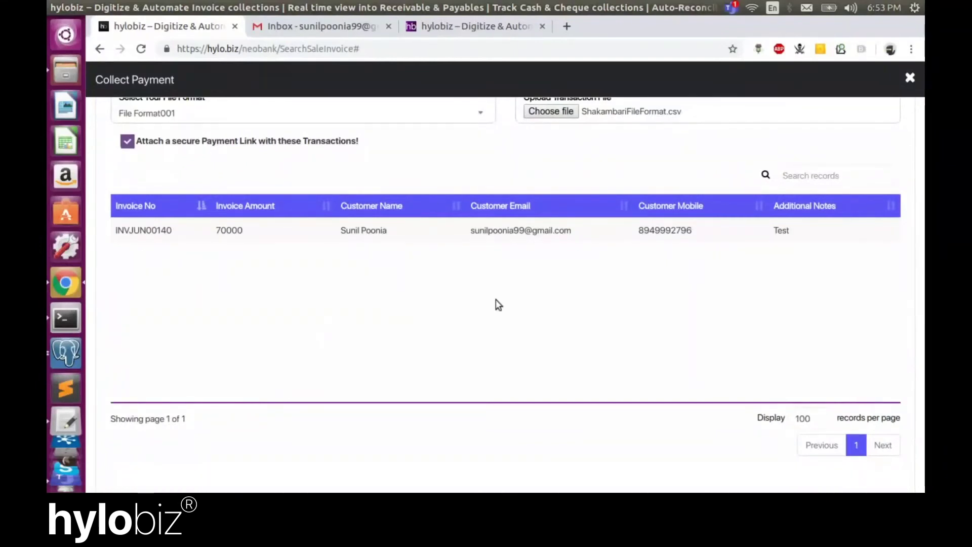
pyautogui.scroll(-1, 628, 350)
pyautogui.click(843, 464)
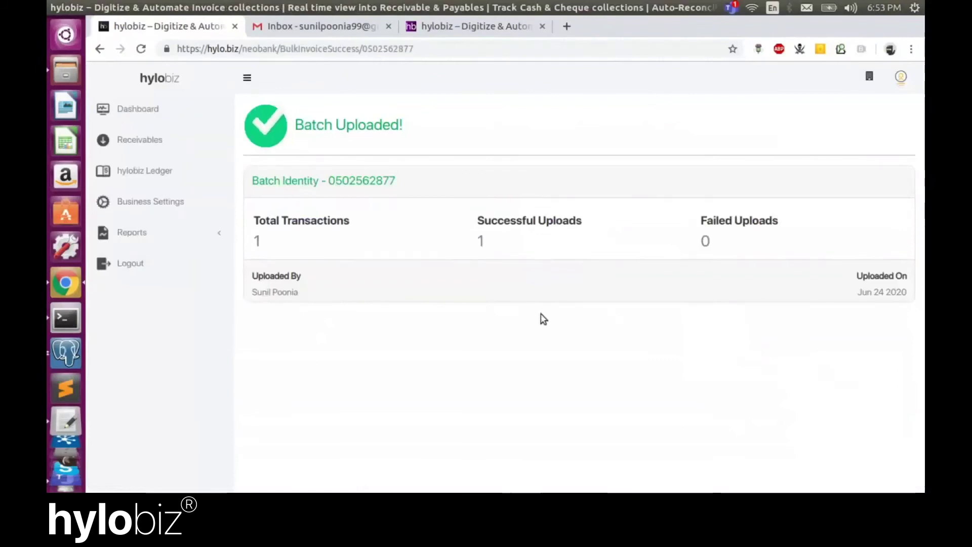
# Go to Receivables and locate the ₹70,000.00 invoice INVJUN00140 listed as Pending
pyautogui.click(168, 144)
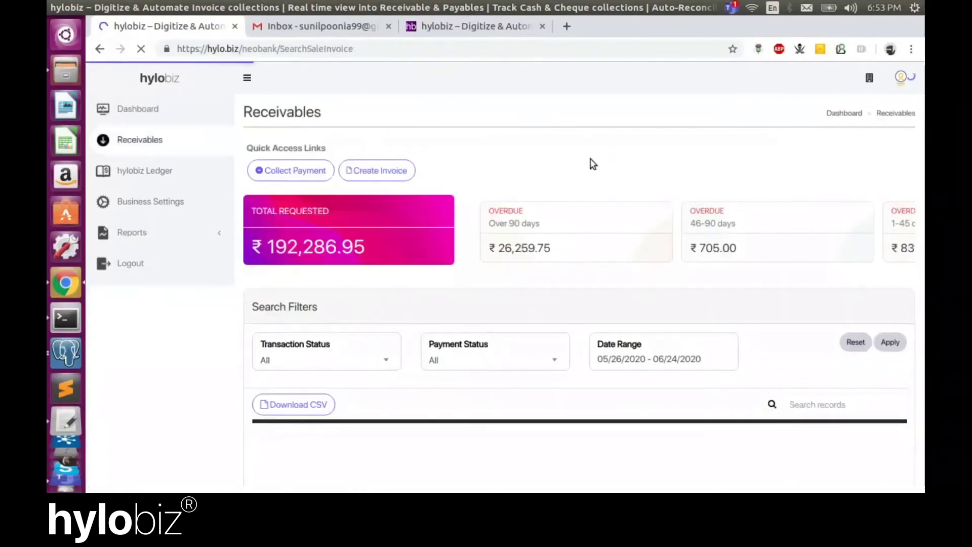
pyautogui.scroll(-5, 707, 294)
pyautogui.scroll(1, 707, 294)
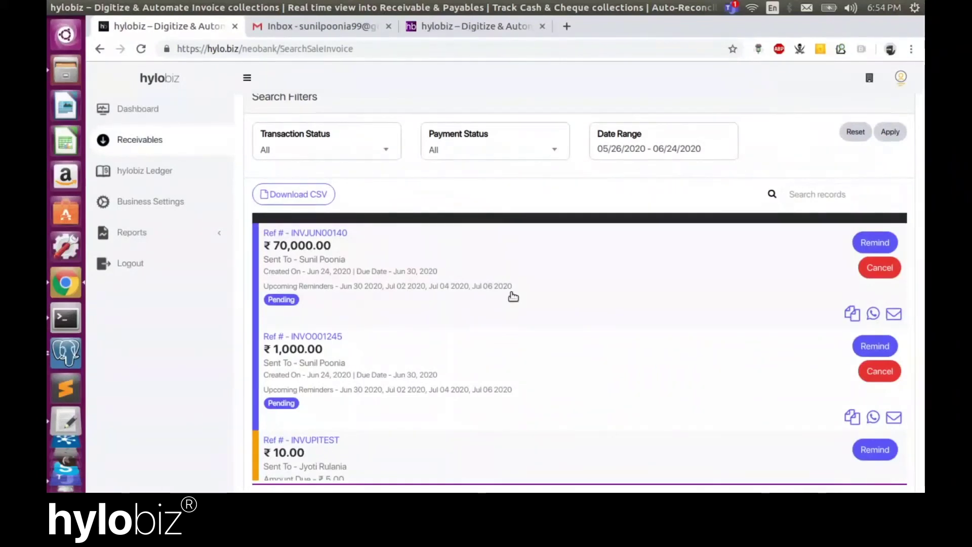
# Send a payment reminder for the ₹70,000.00 invoice INVJUN00140 and dismiss the success message
pyautogui.click(872, 248)
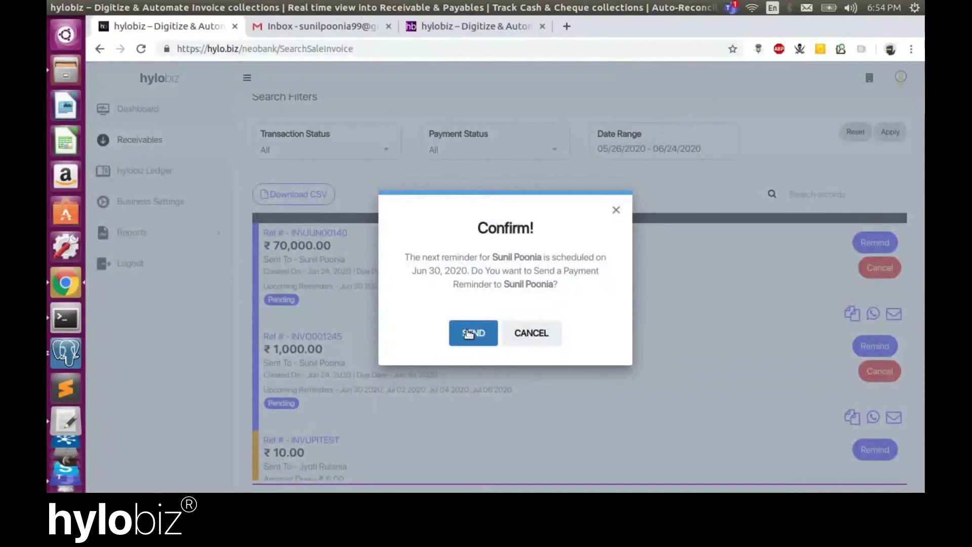
pyautogui.click(469, 334)
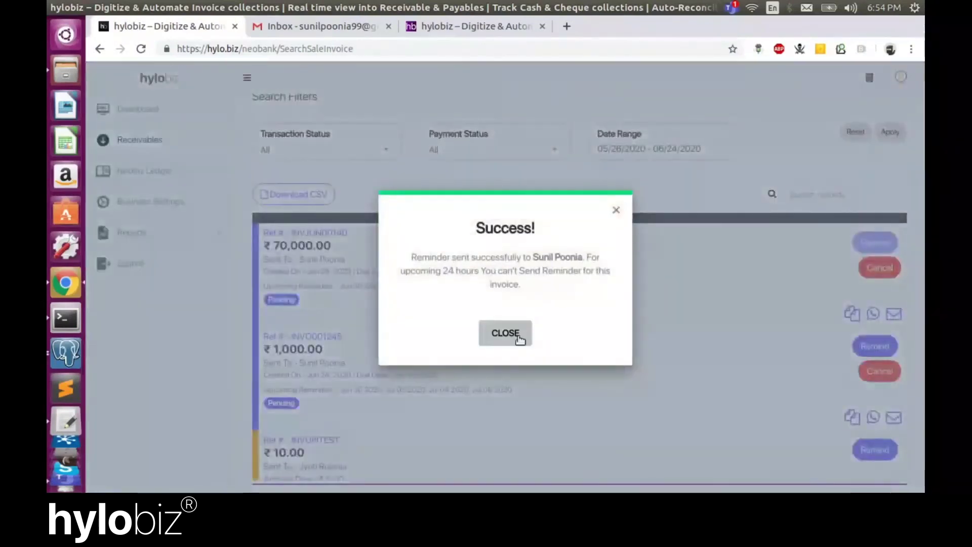
pyautogui.click(506, 334)
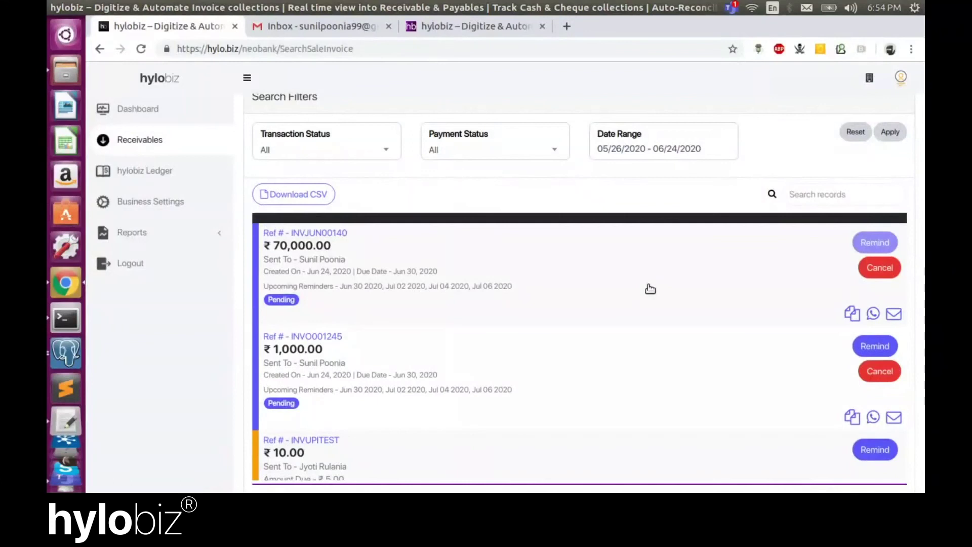
# Open invoice INVJUN00140's details and set its payment mode to Cheque
pyautogui.click(459, 286)
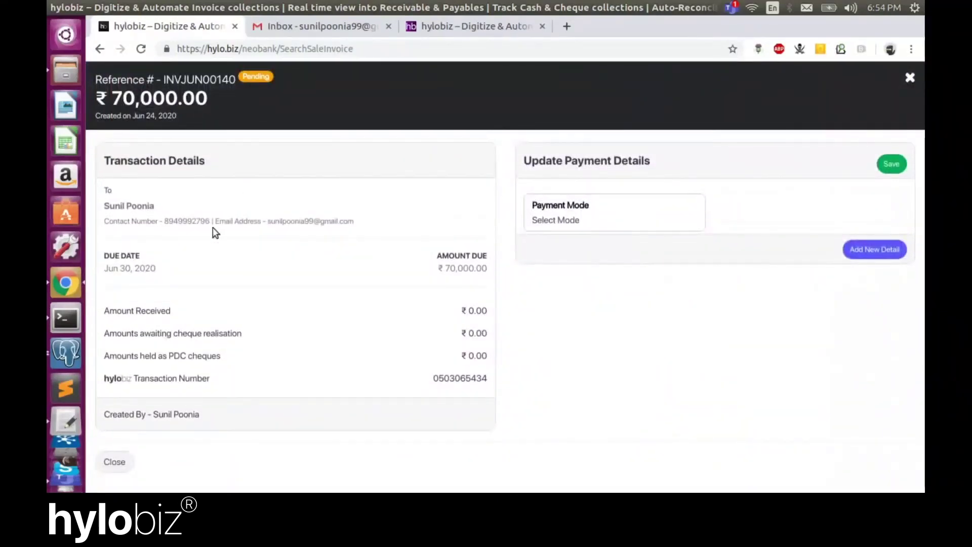
pyautogui.tripleClick(357, 226)
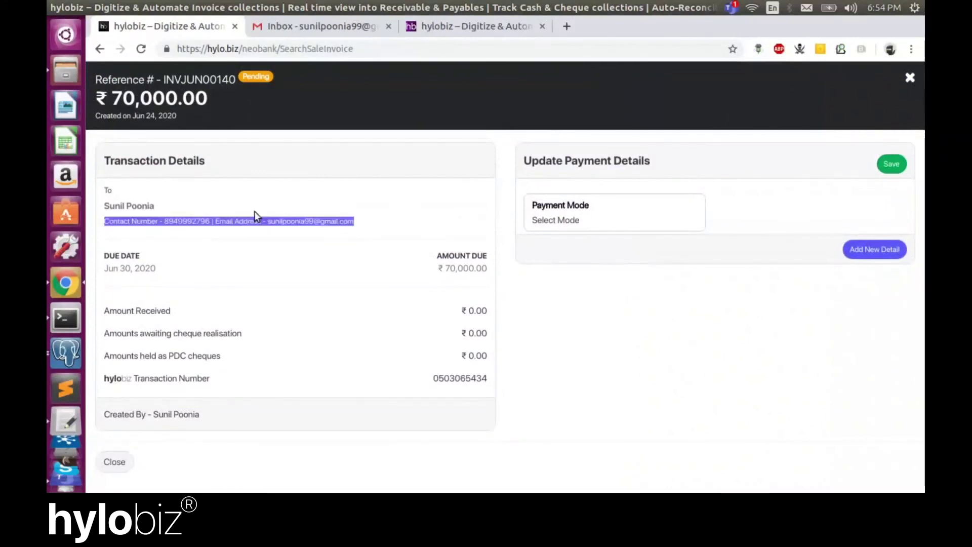
pyautogui.moveTo(152, 204); pyautogui.dragTo(104, 198)
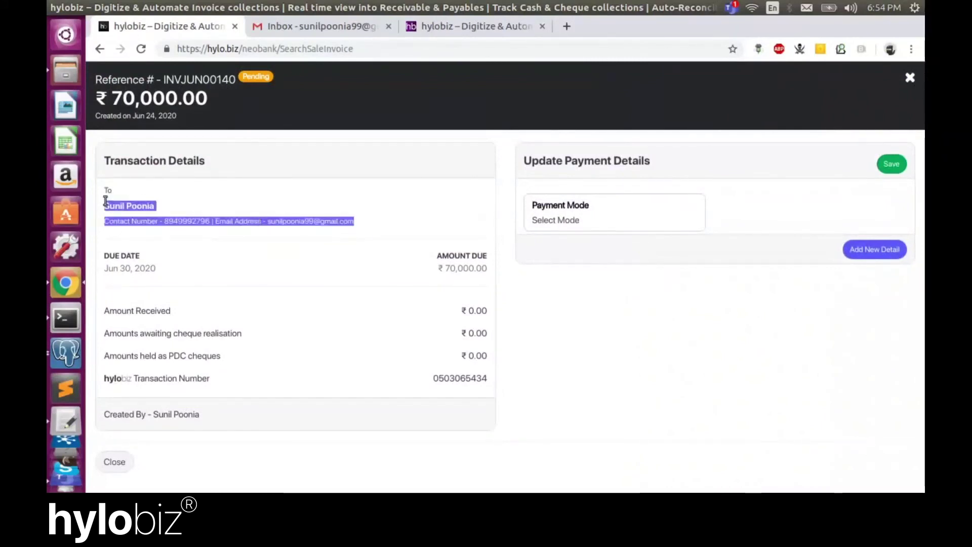
pyautogui.click(177, 268)
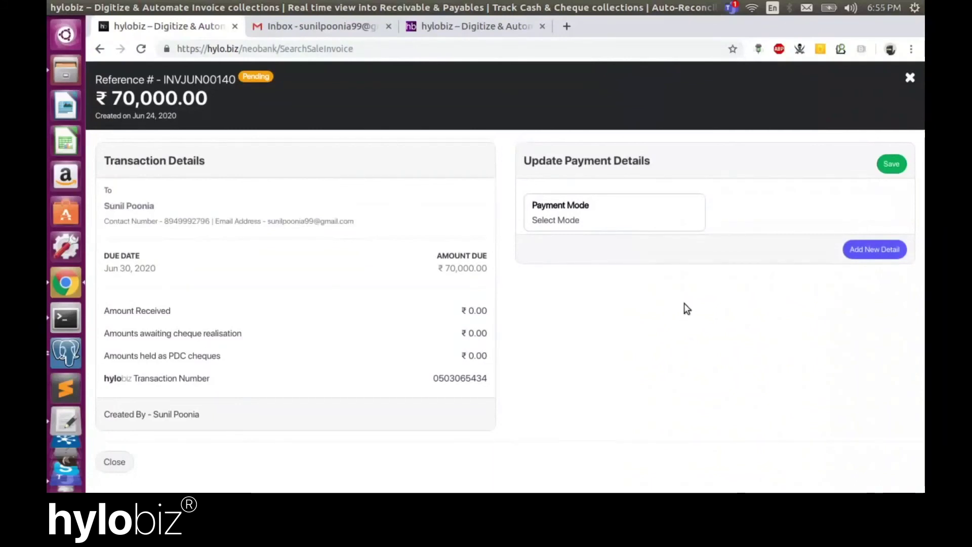
pyautogui.click(646, 220)
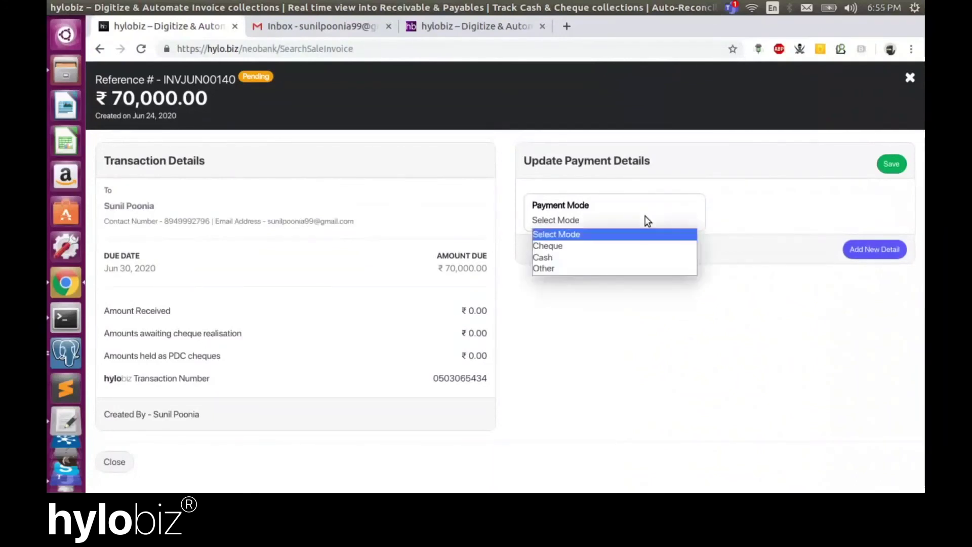
pyautogui.click(636, 245)
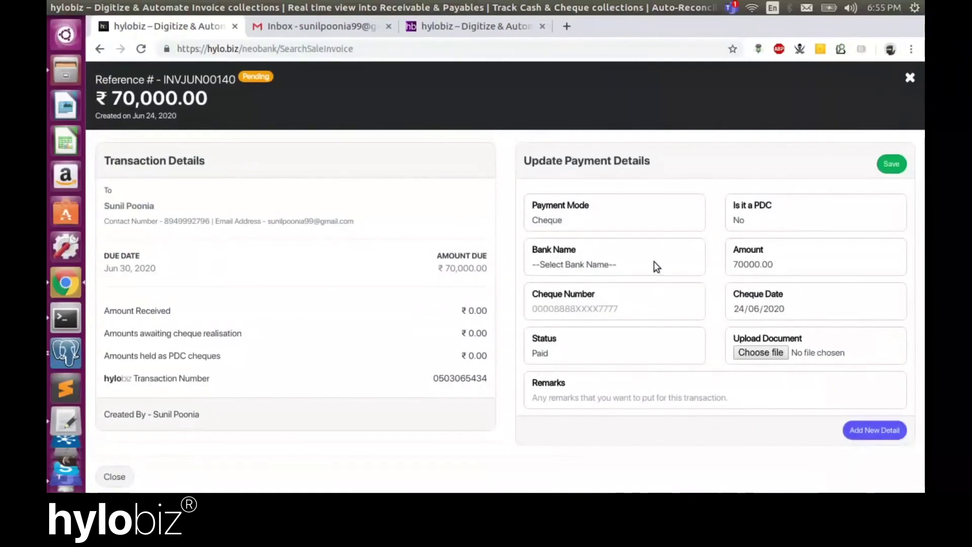
# Choose Indian Bank for the cheque and reduce the amount to 7000.00
pyautogui.click(654, 262)
pyautogui.scroll(-1, 649, 232)
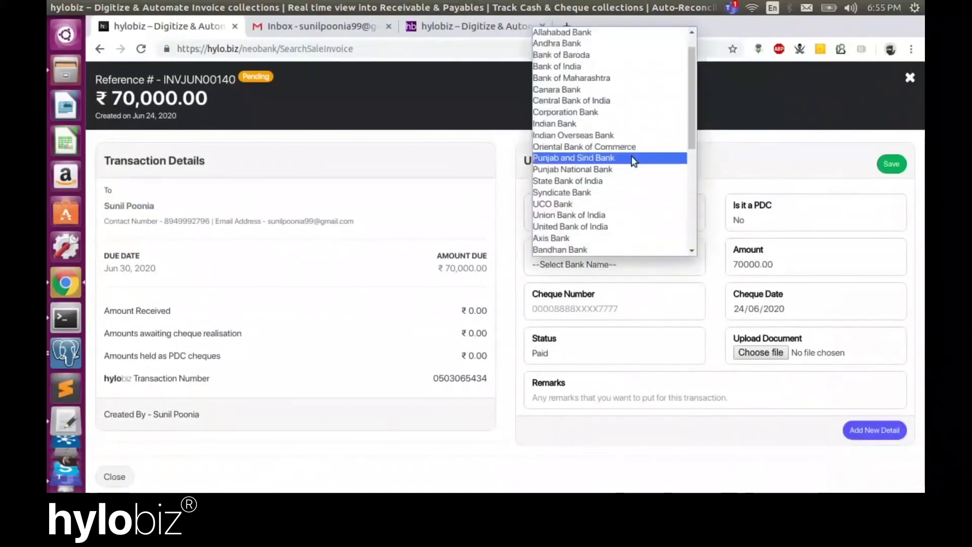
pyautogui.click(630, 124)
pyautogui.click(758, 258)
pyautogui.press('BackSpace')
# Enter cheque number 65432 dated 24/06/2020, attach a supporting document, and save the payment
pyautogui.click(569, 308)
pyautogui.write('65432')
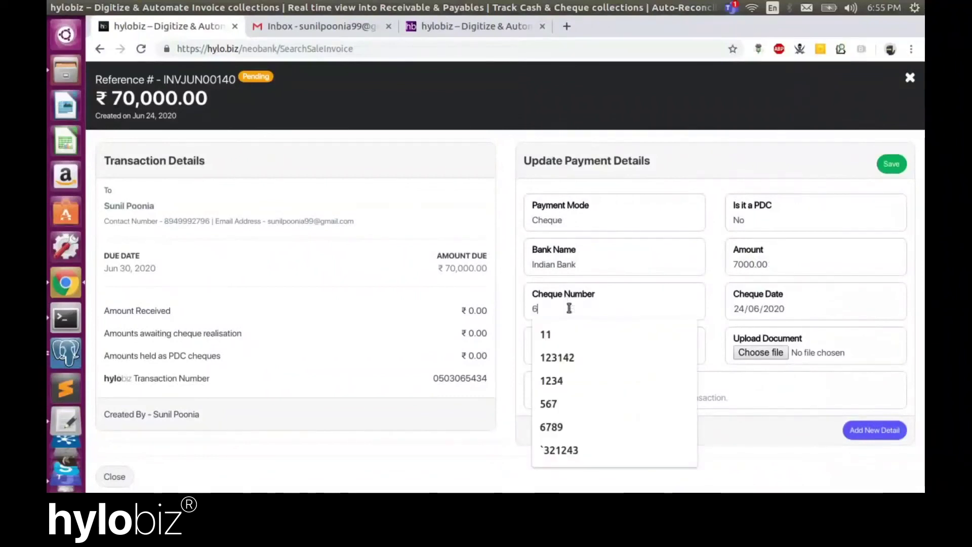
pyautogui.click(891, 310)
pyautogui.click(796, 407)
pyautogui.click(767, 353)
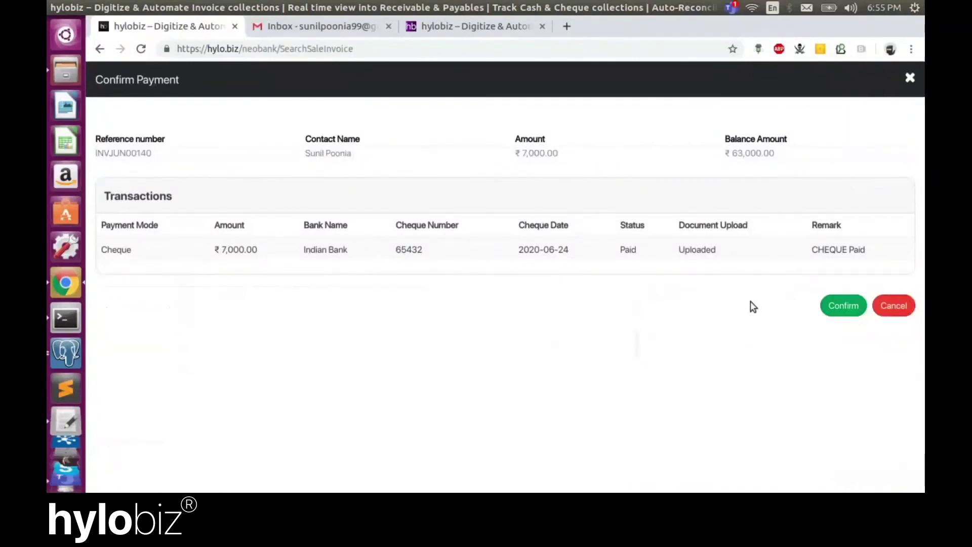
pyautogui.click(844, 305)
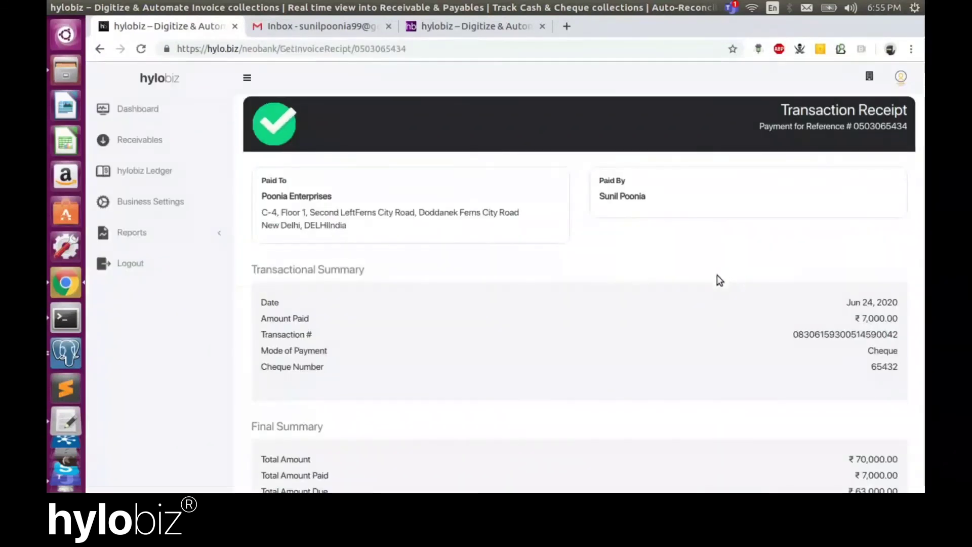
# Scroll to INVJUN00140's Transaction History showing the ₹7,000.00 Indian Bank cheque 65432
pyautogui.scroll(-3, 717, 280)
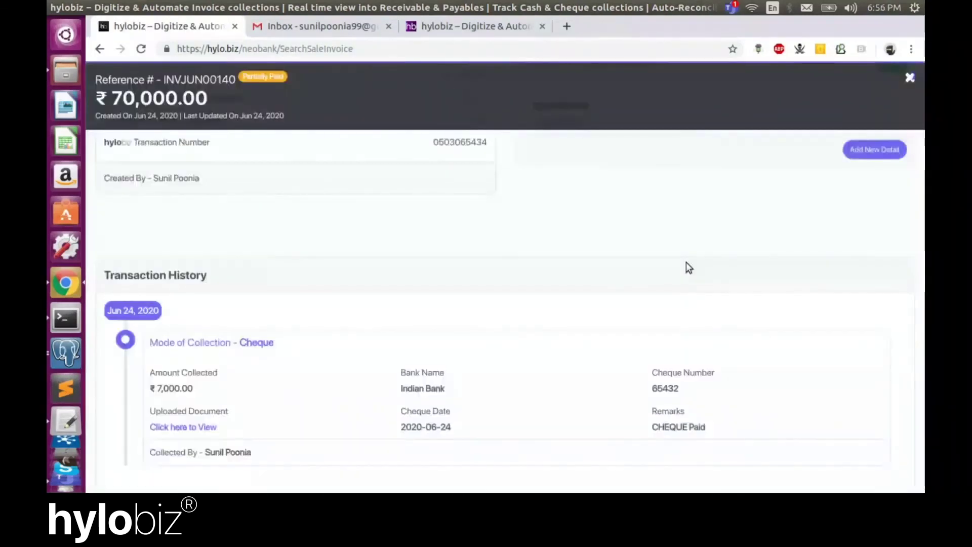
pyautogui.scroll(-1, 805, 266)
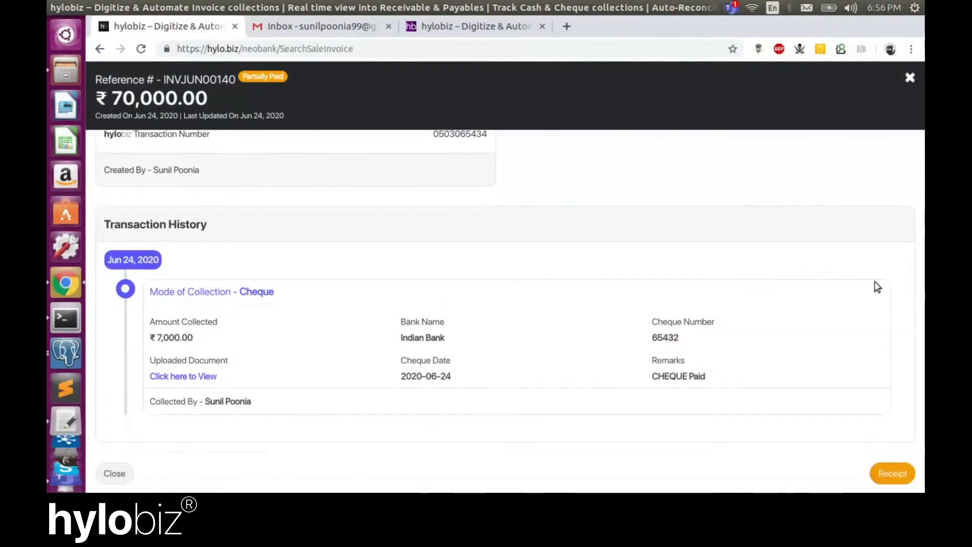
# Close the invoice details and check INVJUN00140 now shows Partially Paid with ₹63,000.00 due
pyautogui.click(910, 82)
pyautogui.scroll(3, 531, 313)
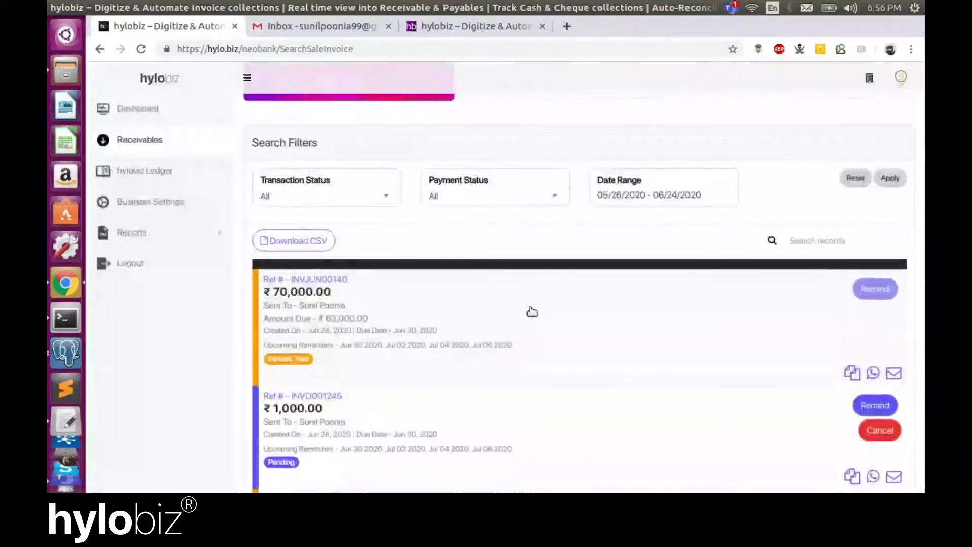
pyautogui.scroll(-1, 532, 312)
pyautogui.scroll(-2, 529, 307)
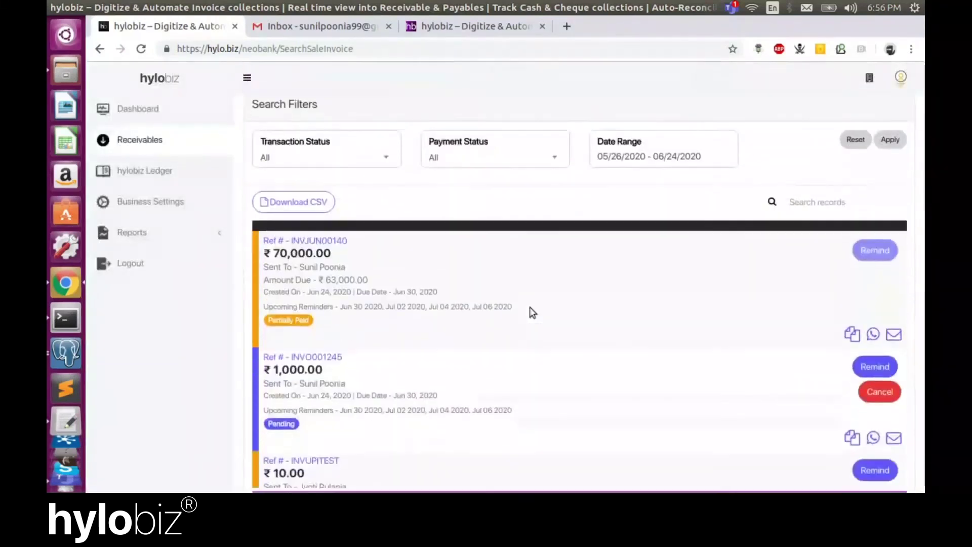
pyautogui.scroll(-1, 532, 311)
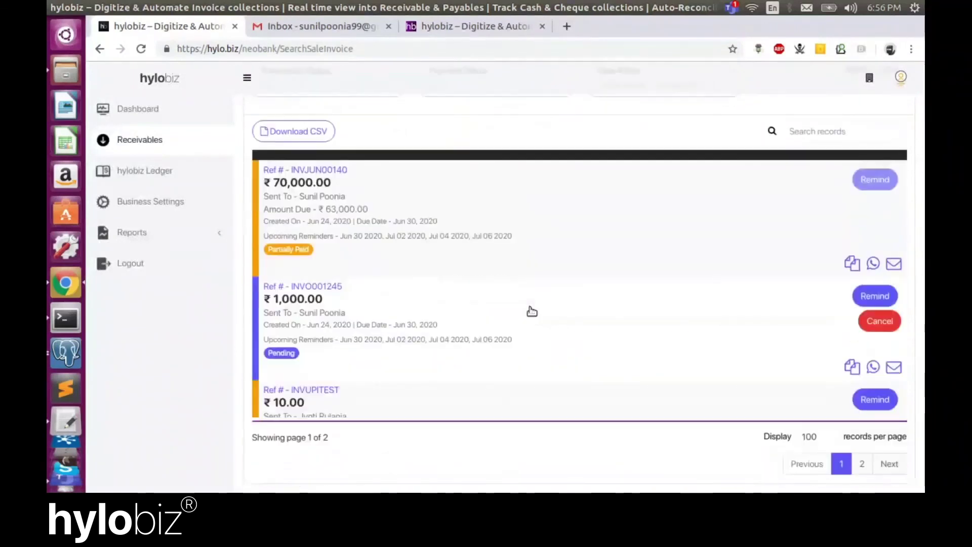
pyautogui.scroll(5, 531, 312)
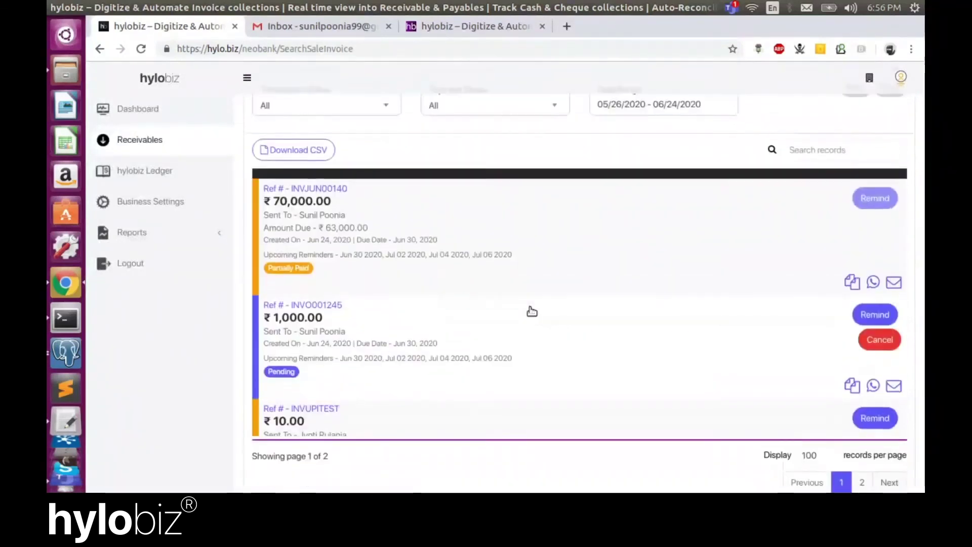